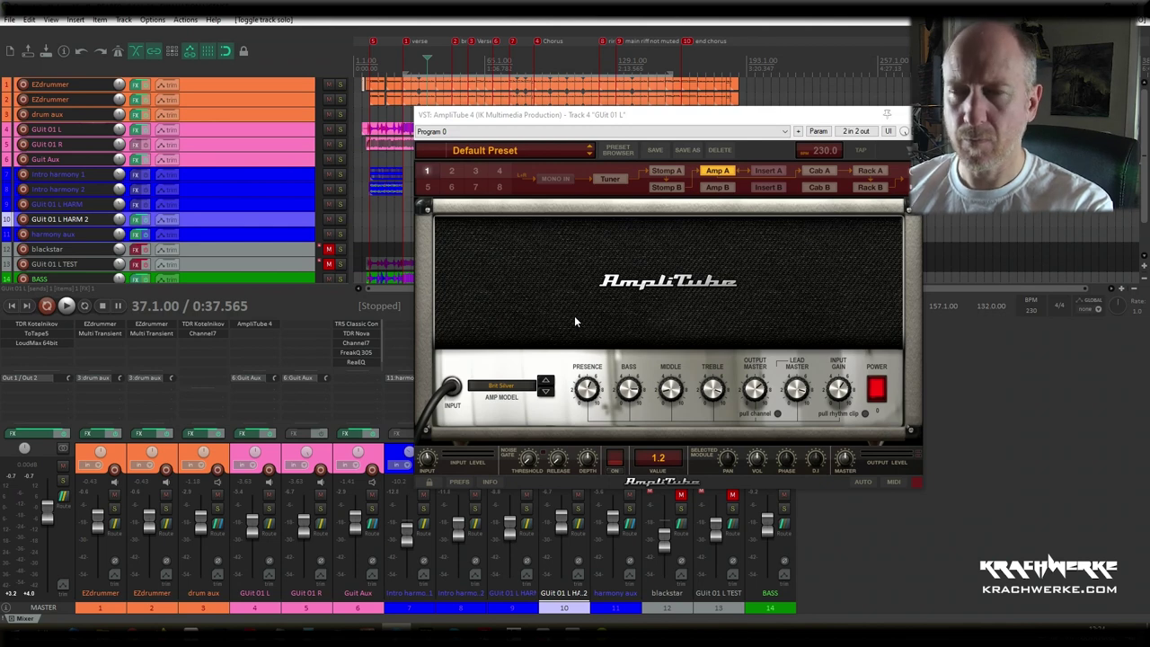
Step: Solo the GUit 01 L track during playback, set its amp's Presence to 3.3, and stop playback
key(space)
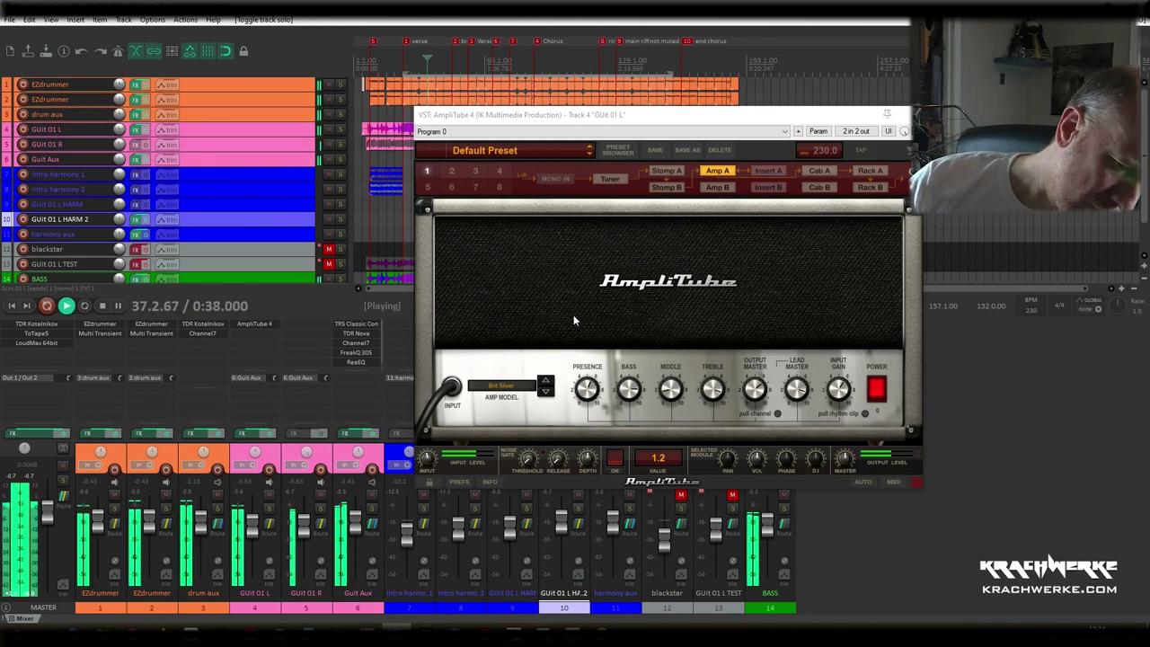
click(268, 511)
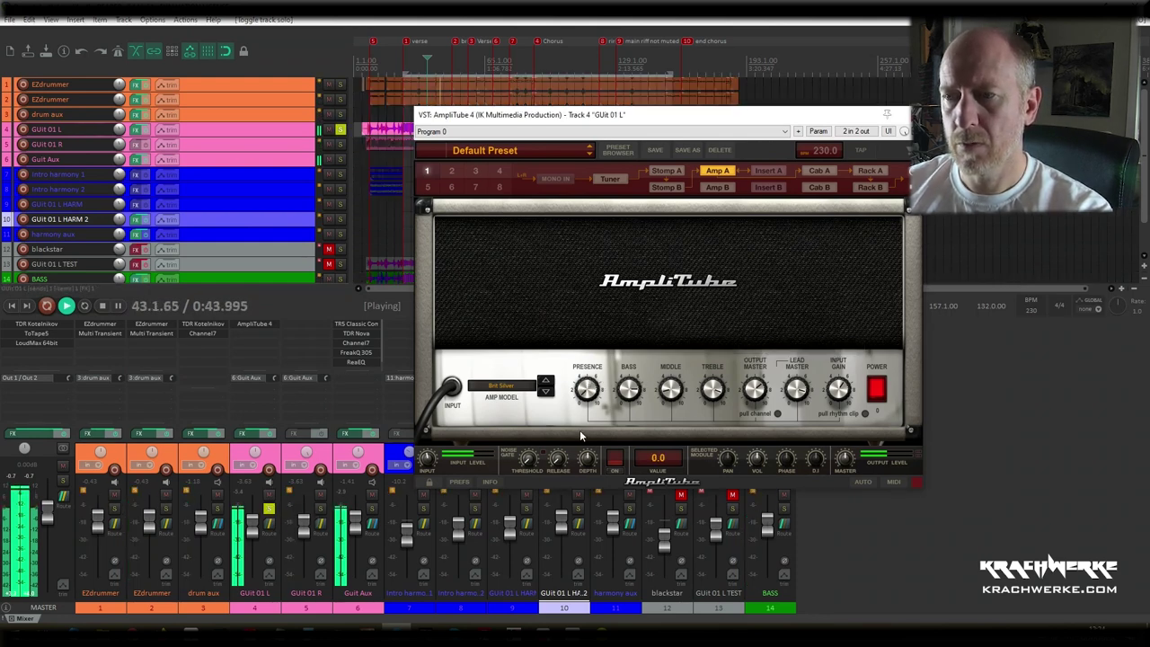
mouse_move(580, 392)
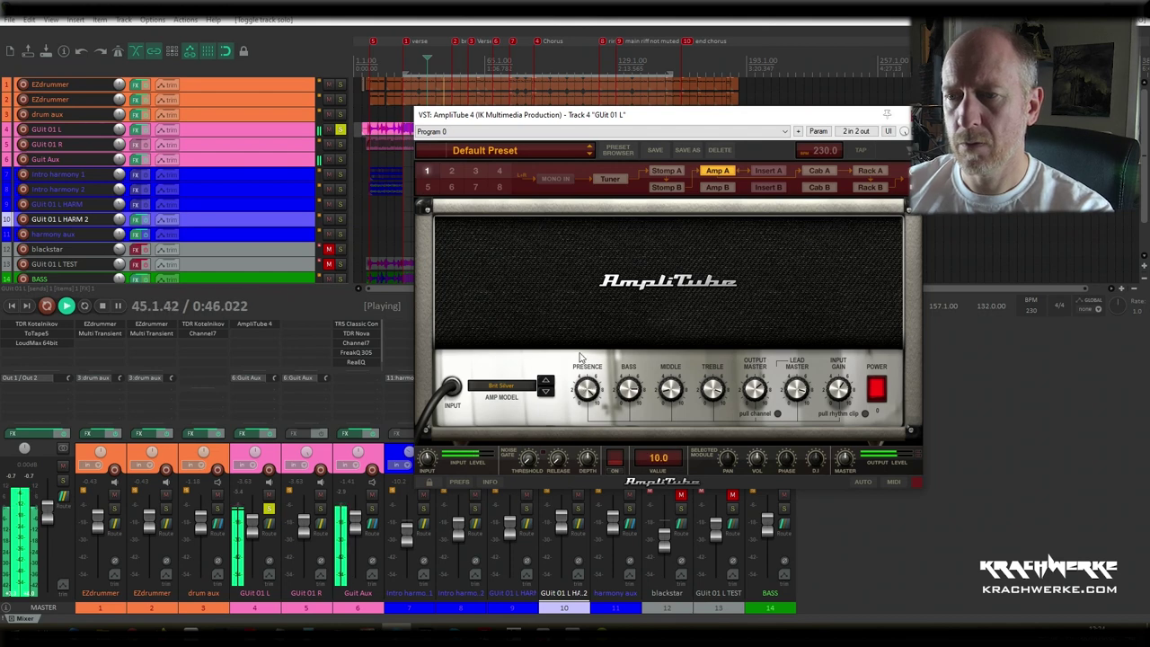
drag(581, 392, 582, 410)
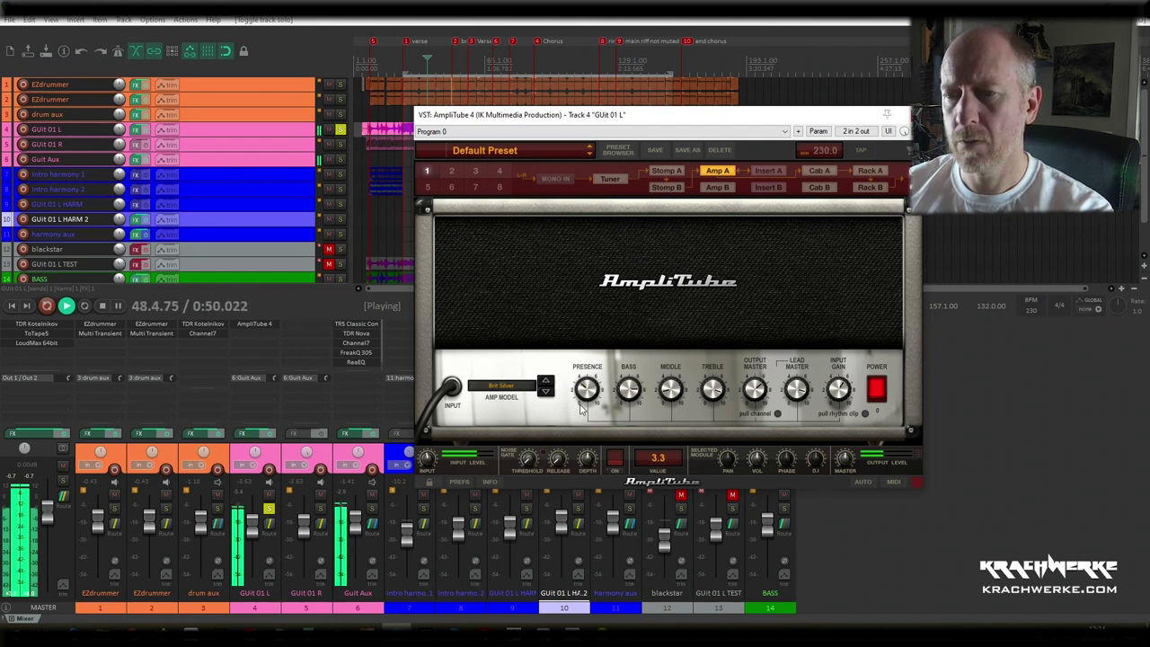
drag(581, 411, 590, 401)
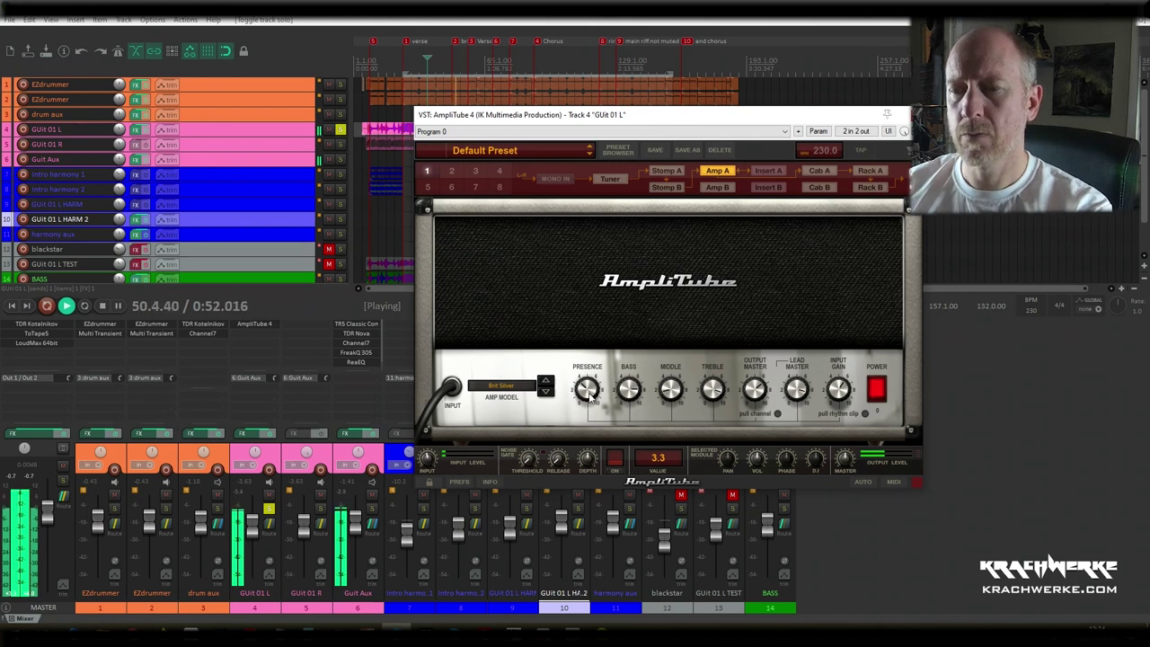
key(space)
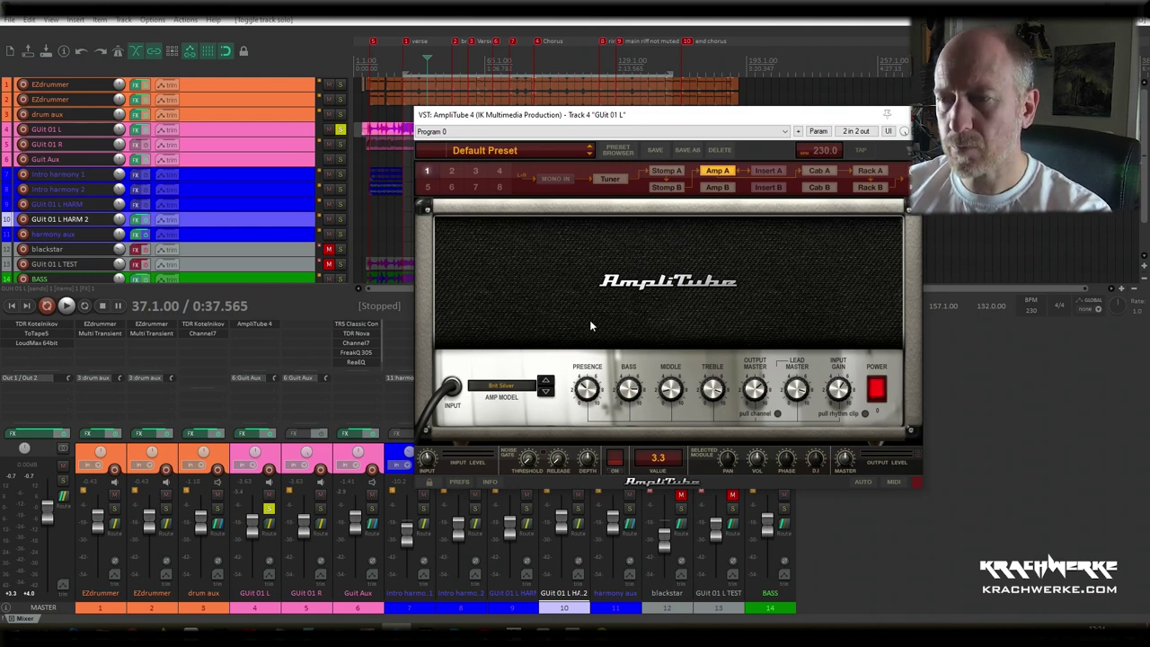
Step: Review the Stomp A pedals and Amp A settings on GUit 01 L, and audition the soloed guitar
click(666, 171)
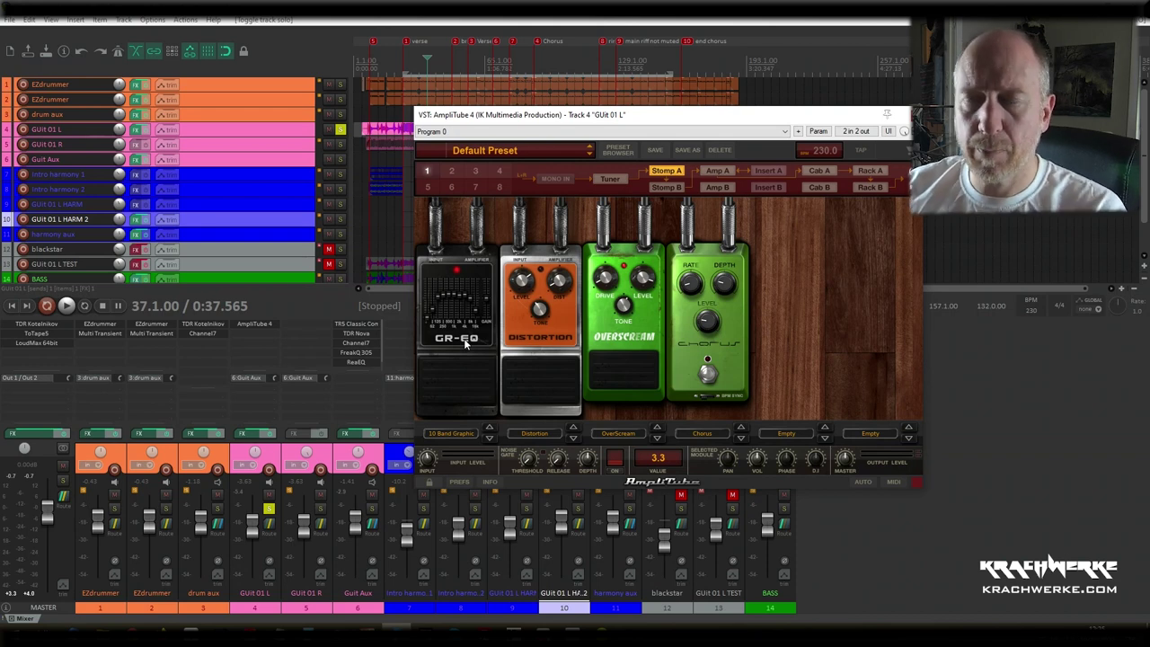
click(724, 171)
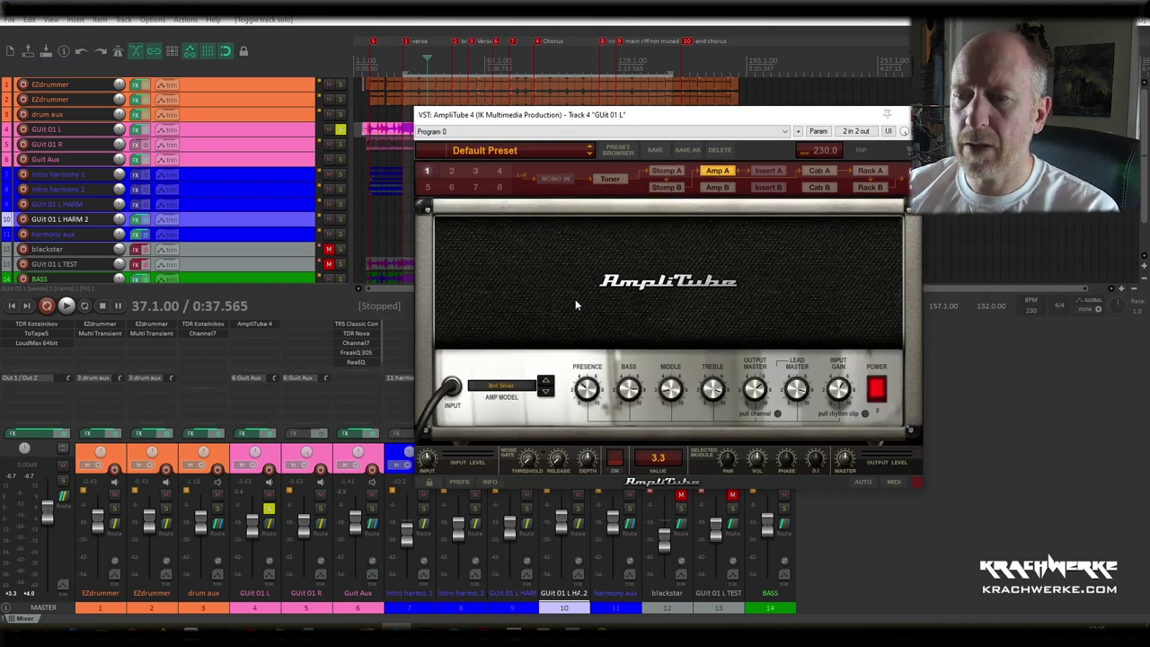
key(space)
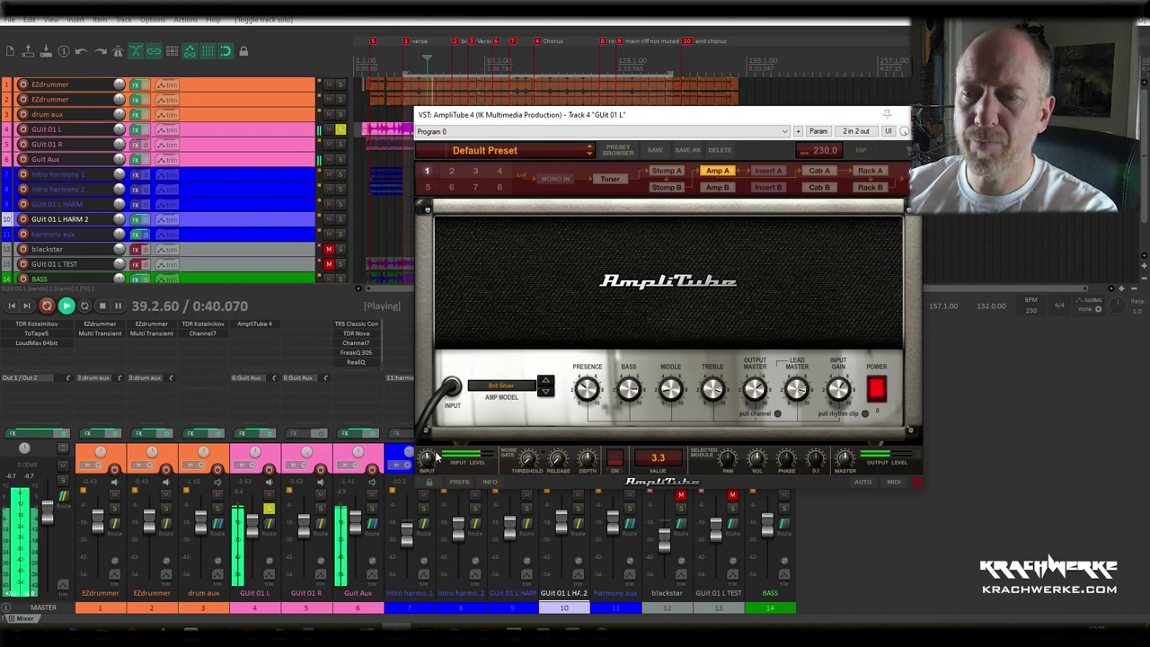
key(space)
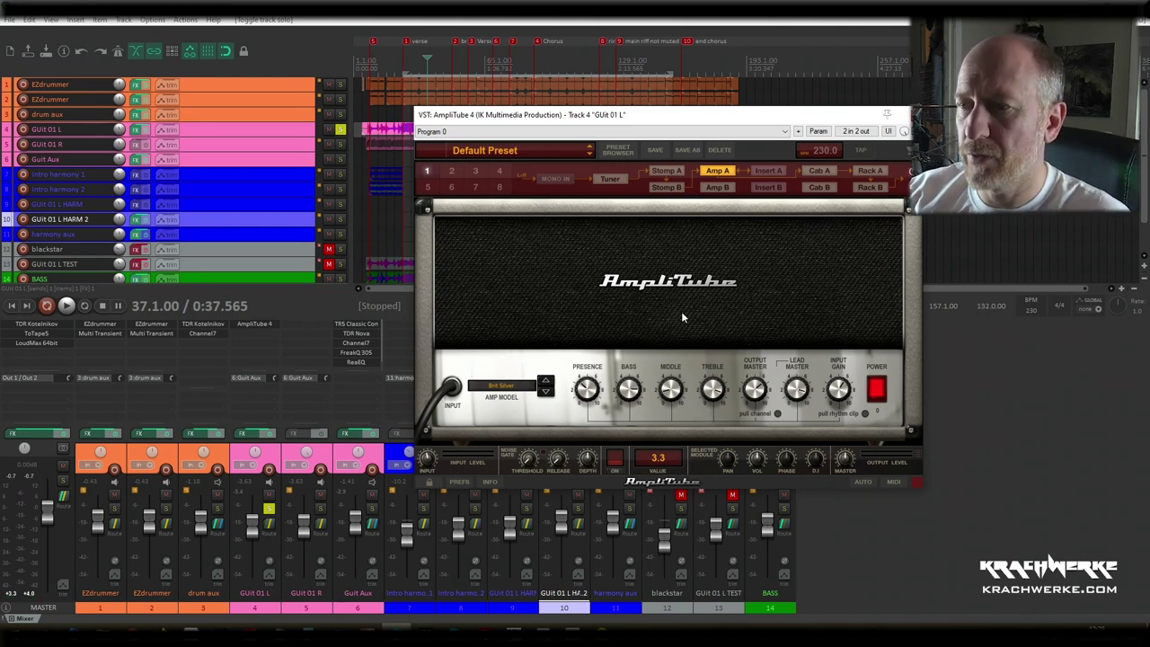
Step: Examine the Cab A cabinet model on GUit 01 L and the speakers at its two miked positions
click(819, 174)
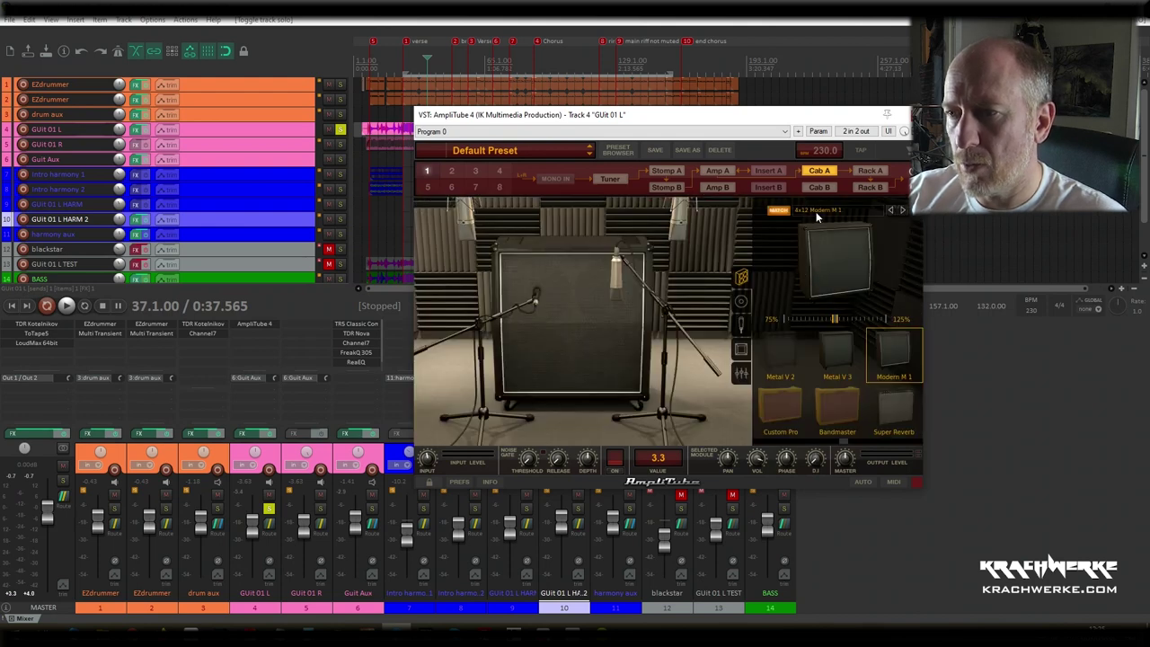
click(743, 304)
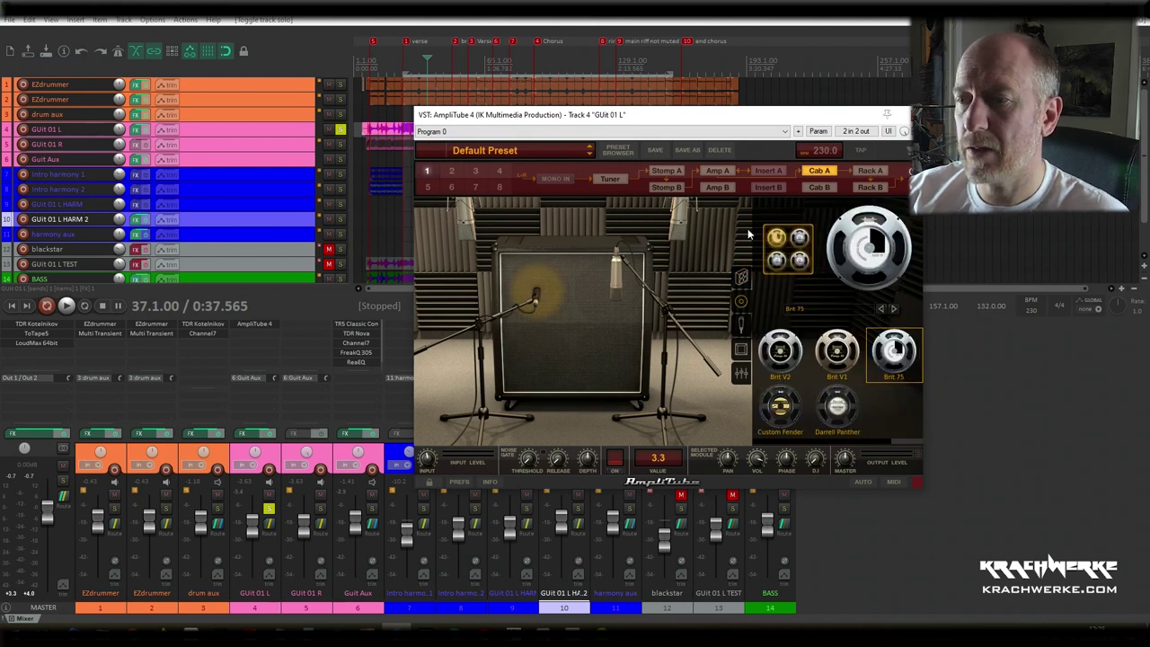
click(798, 239)
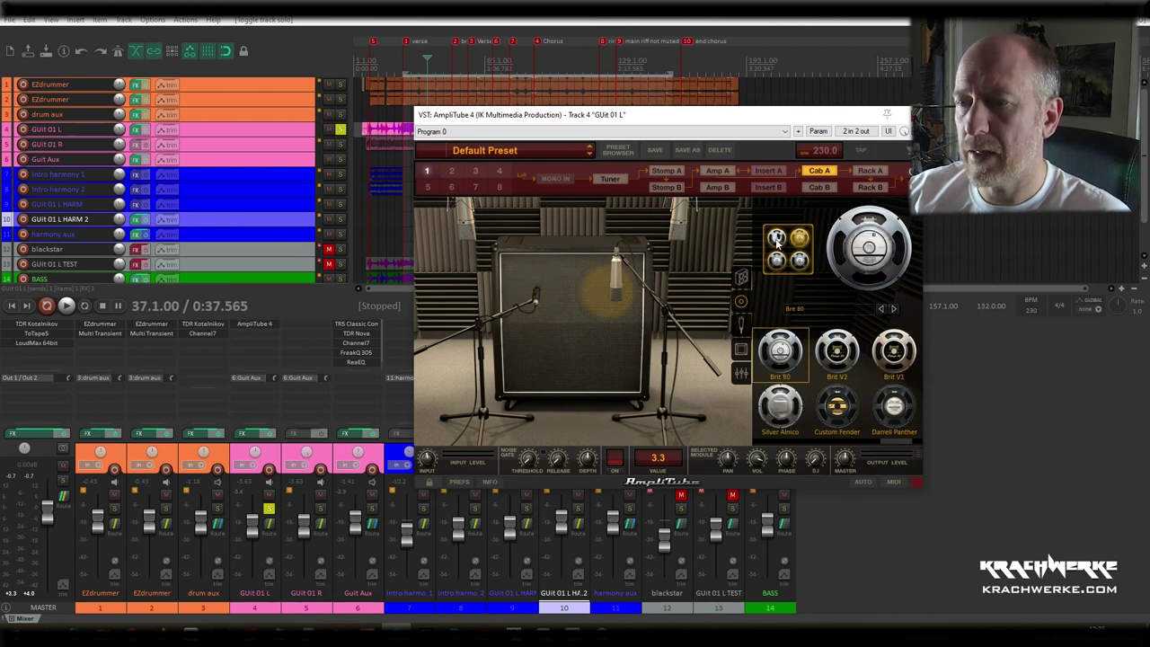
click(777, 239)
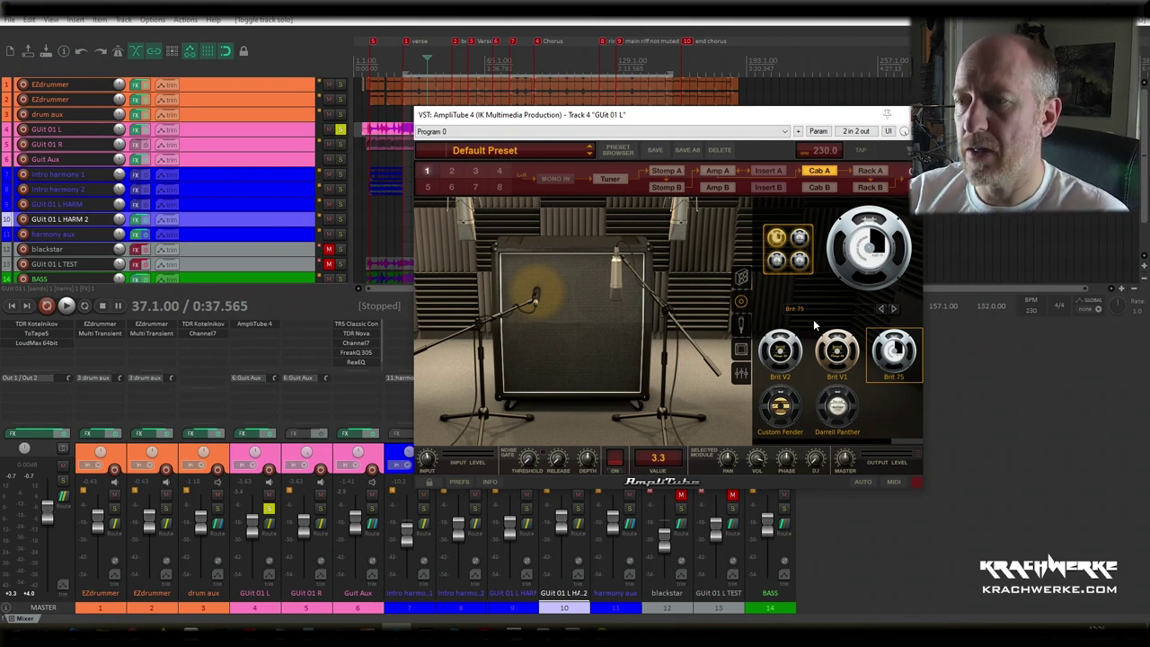
Step: Check the Rack A graphic EQ on GUit 01 L, and look over Amp A and Cab A again
click(869, 170)
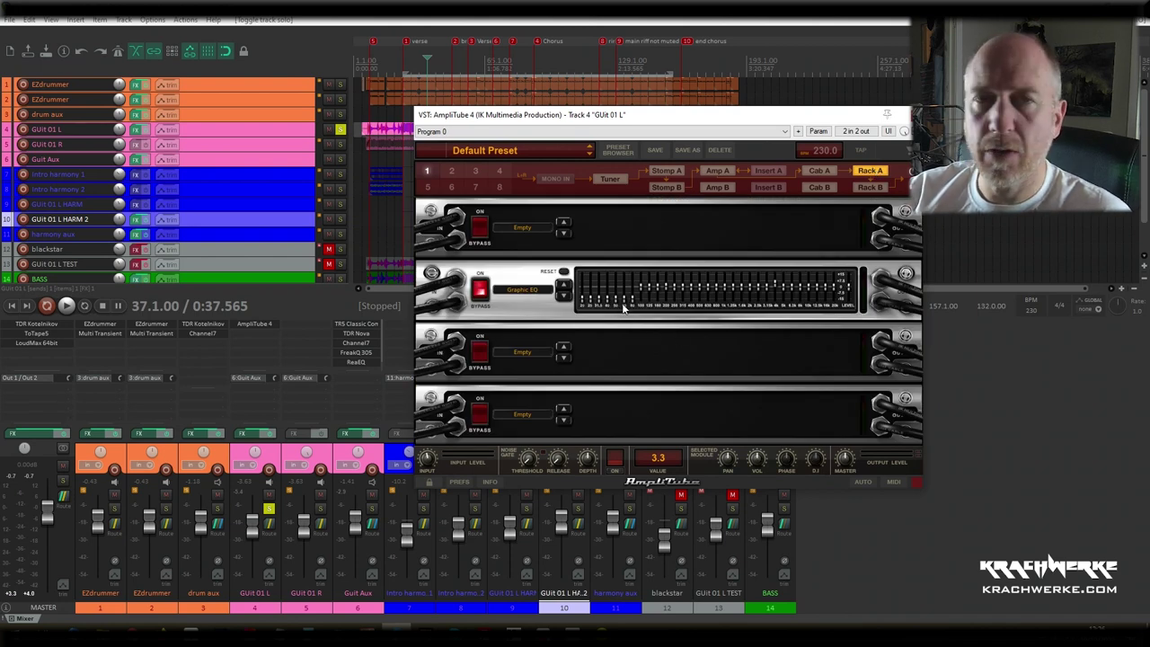
click(666, 172)
click(718, 170)
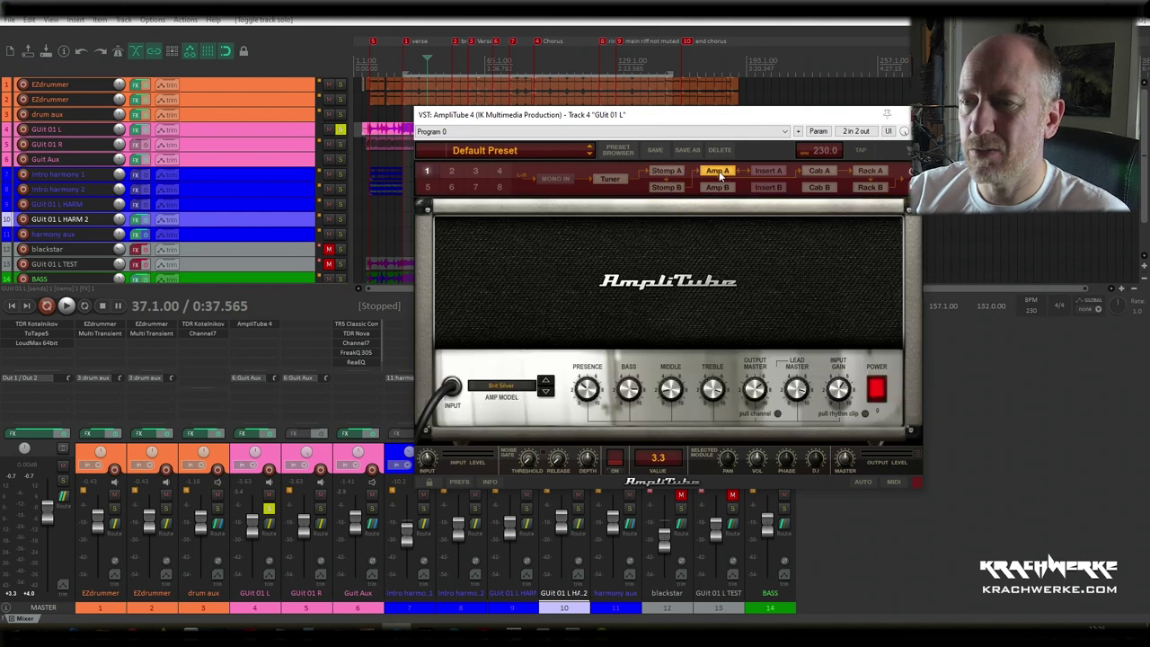
click(821, 172)
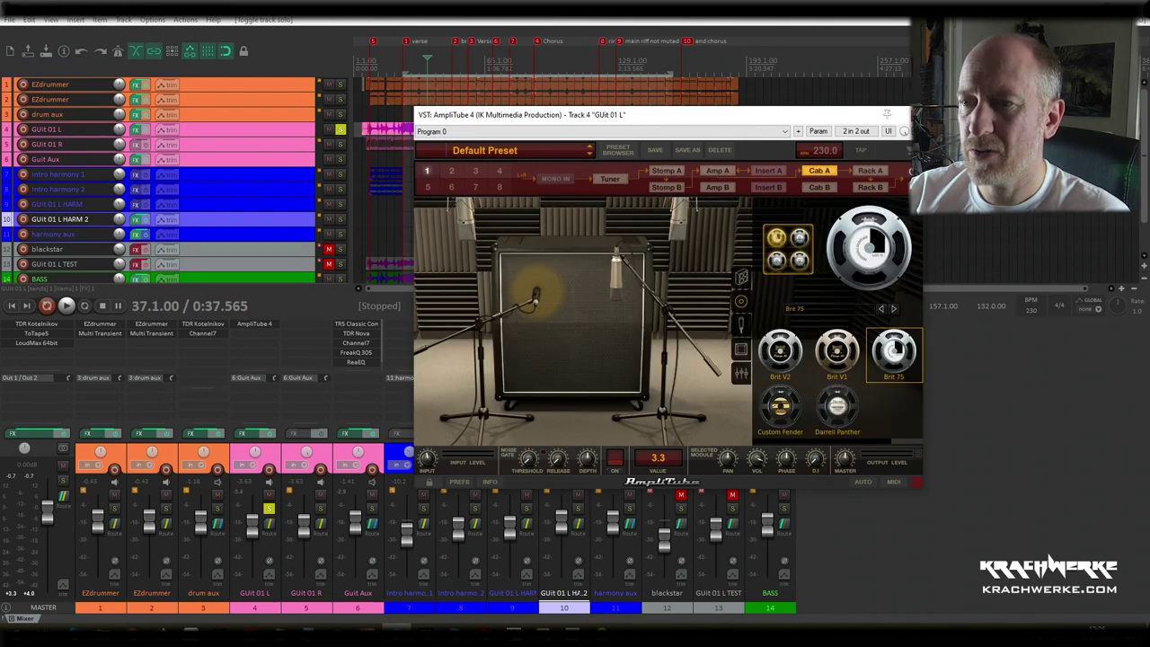
Step: Close the AmpliTube window and unsolo the GUit 01 L track
key(Escape)
drag(265, 452, 267, 467)
click(268, 508)
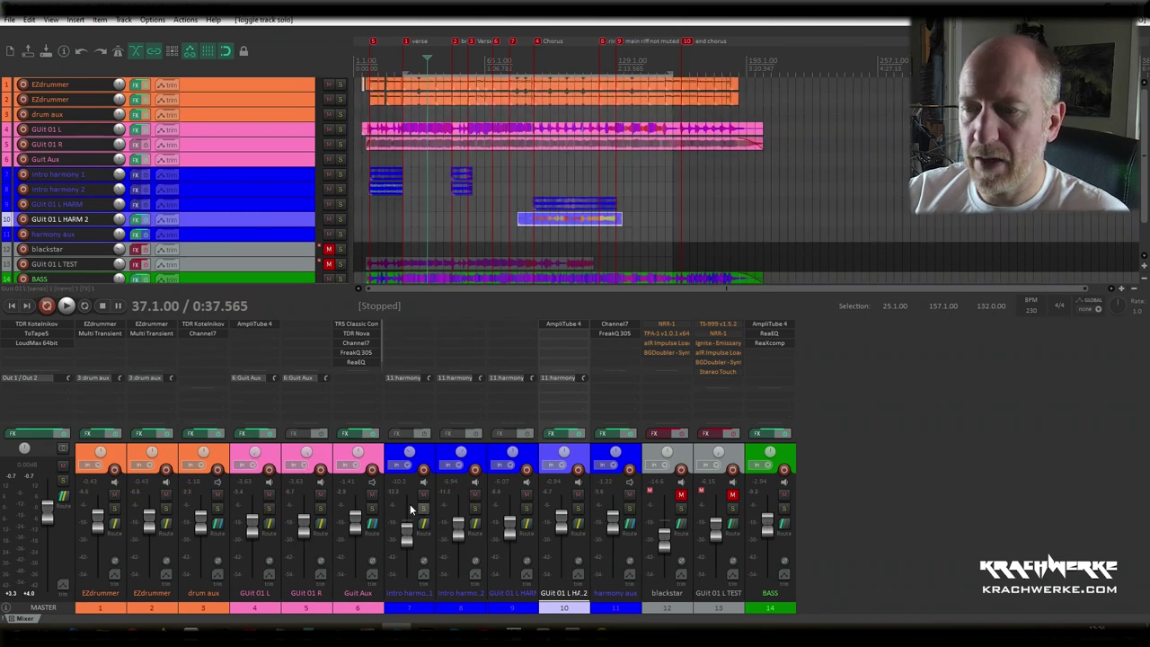
Step: Solo GUit 01 L HARM 2 and play from the chorus at bar 93, briefly unsoloing it to compare with the full mix
click(578, 509)
click(542, 63)
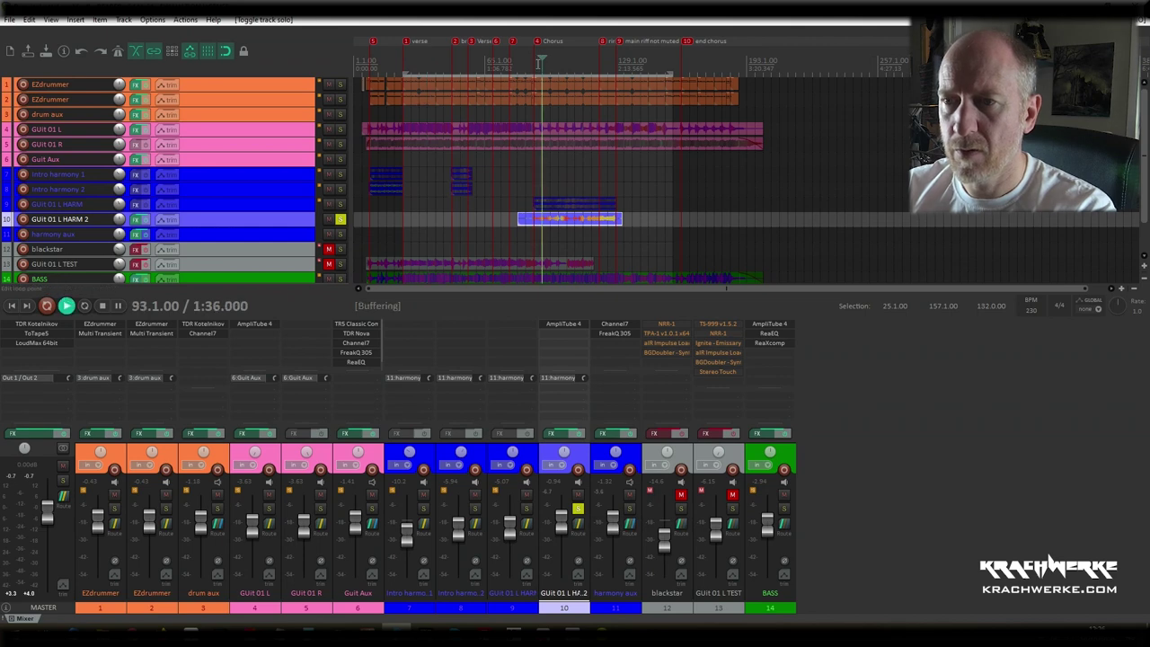
key(space)
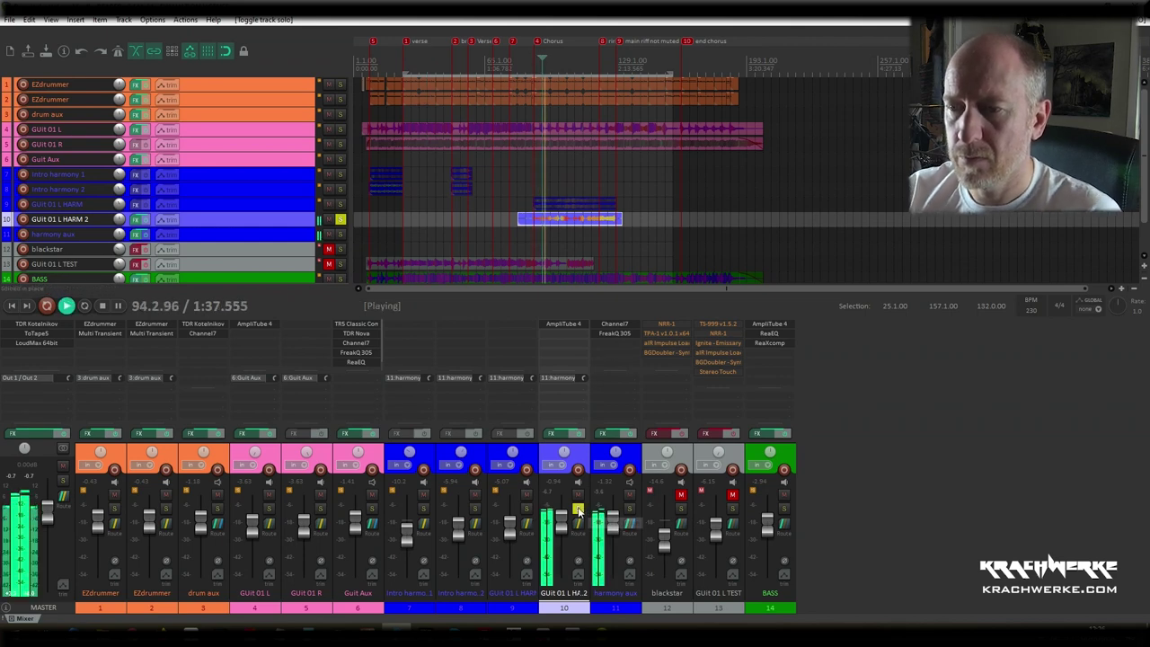
click(578, 508)
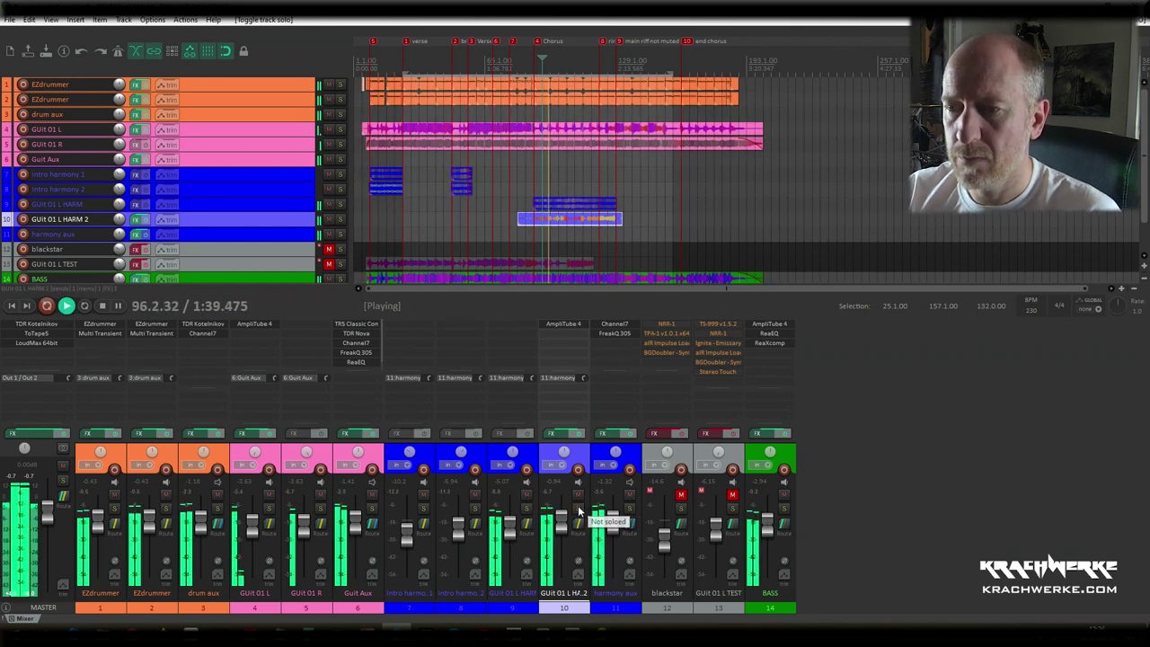
click(578, 508)
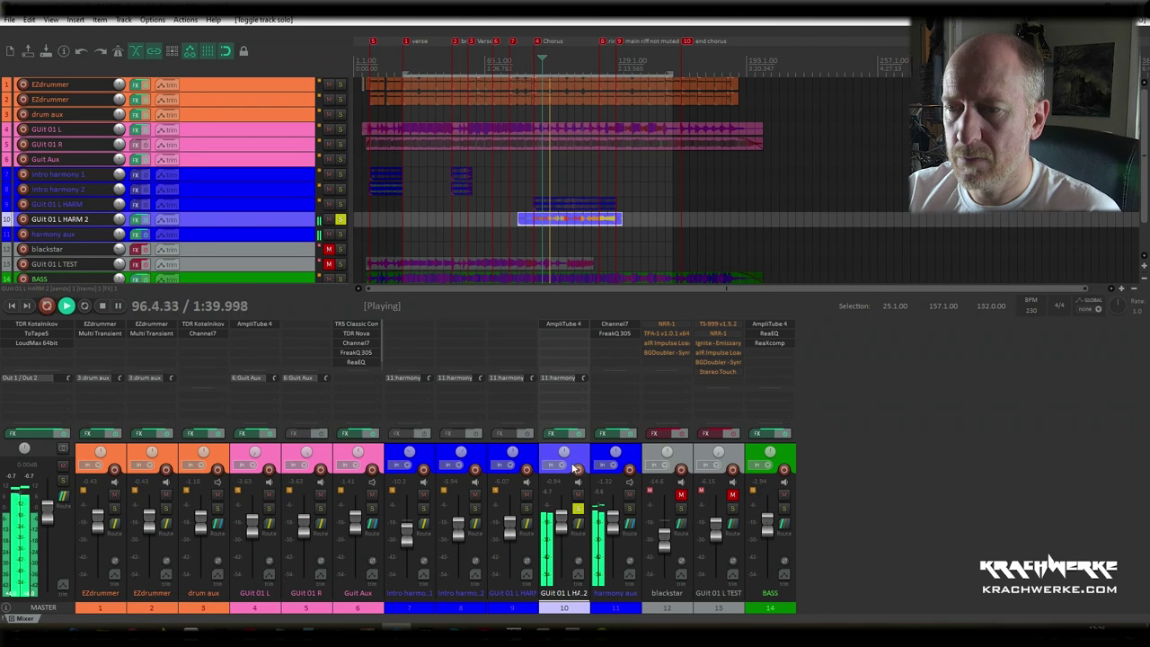
Step: Open AmpliTube on GUit 01 L HARM 2, stop playback, and review its Stomp A pedals and Amp A
click(562, 323)
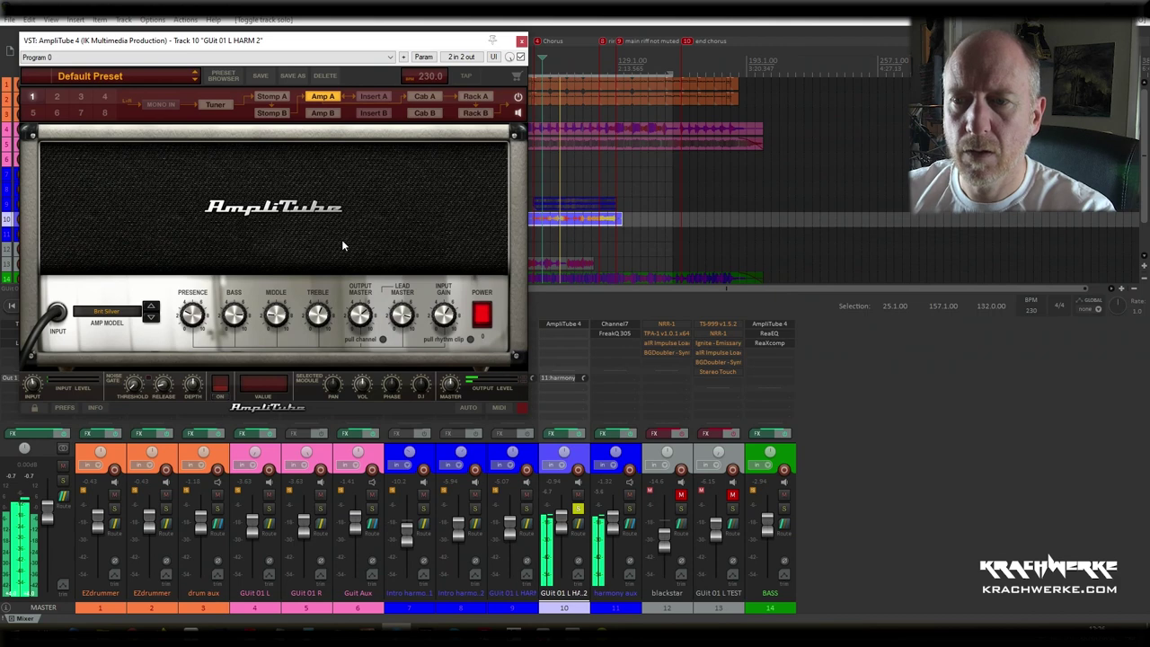
key(space)
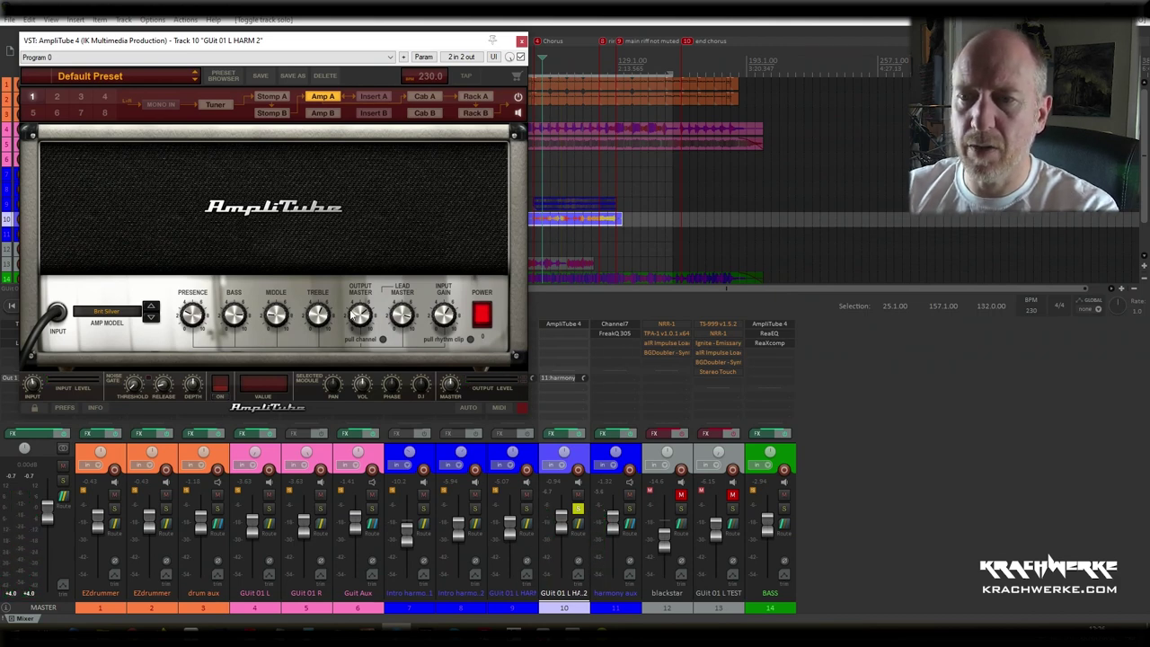
click(270, 97)
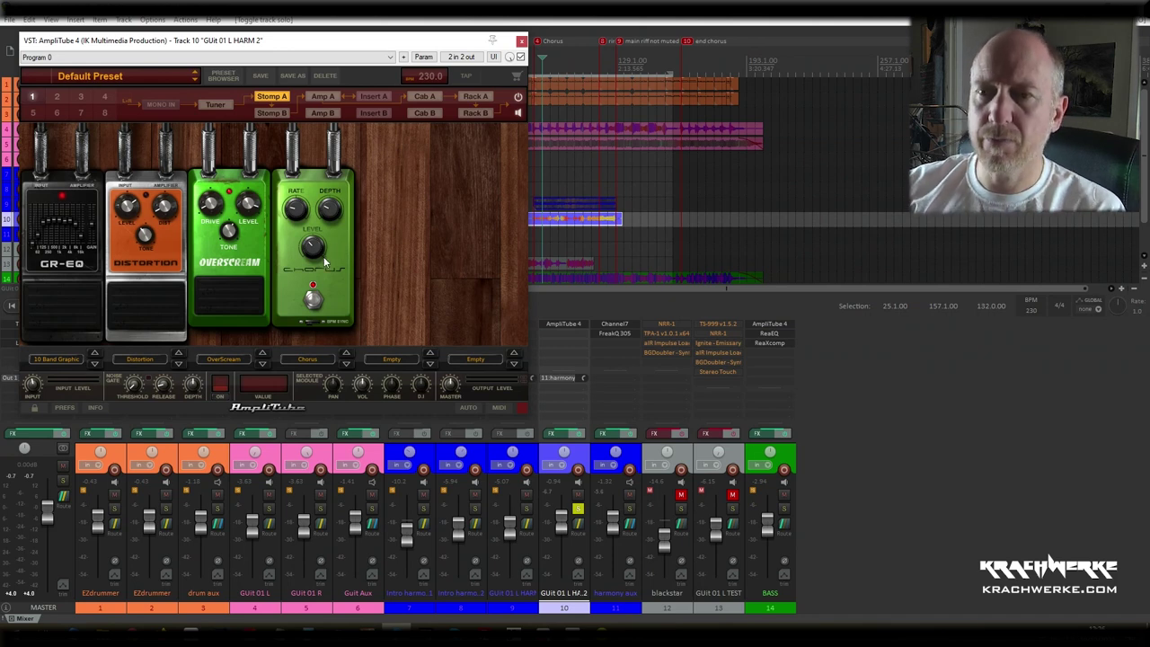
click(329, 99)
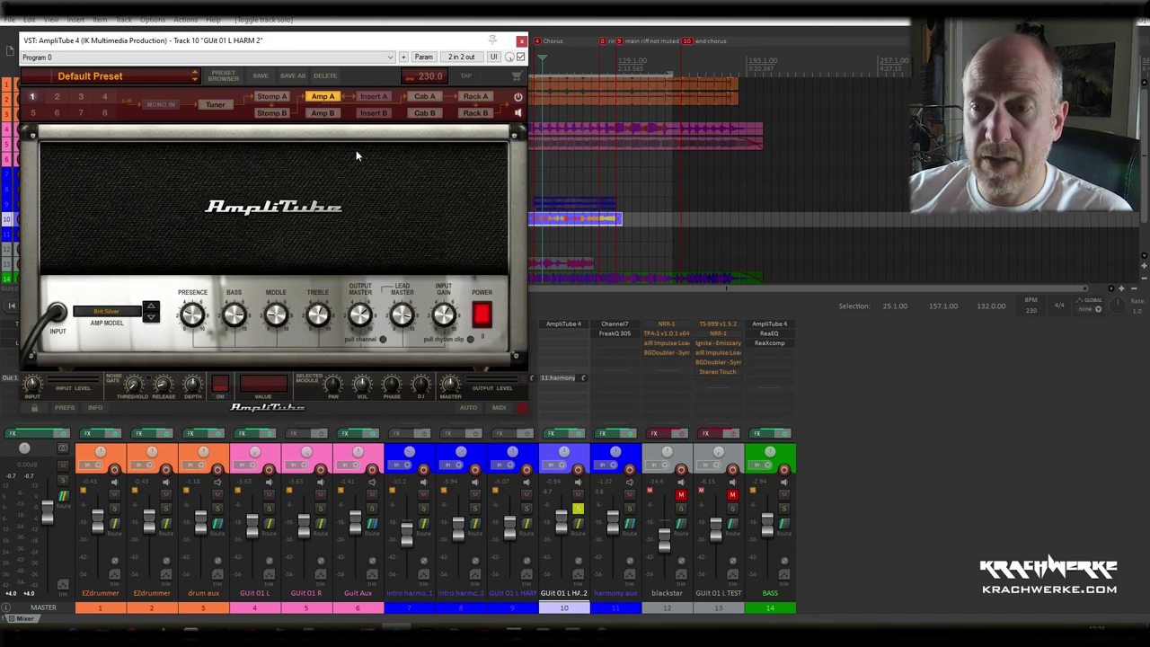
Step: Examine the Cab A cabinet model on GUit 01 L HARM 2 and its first two speakers
click(426, 97)
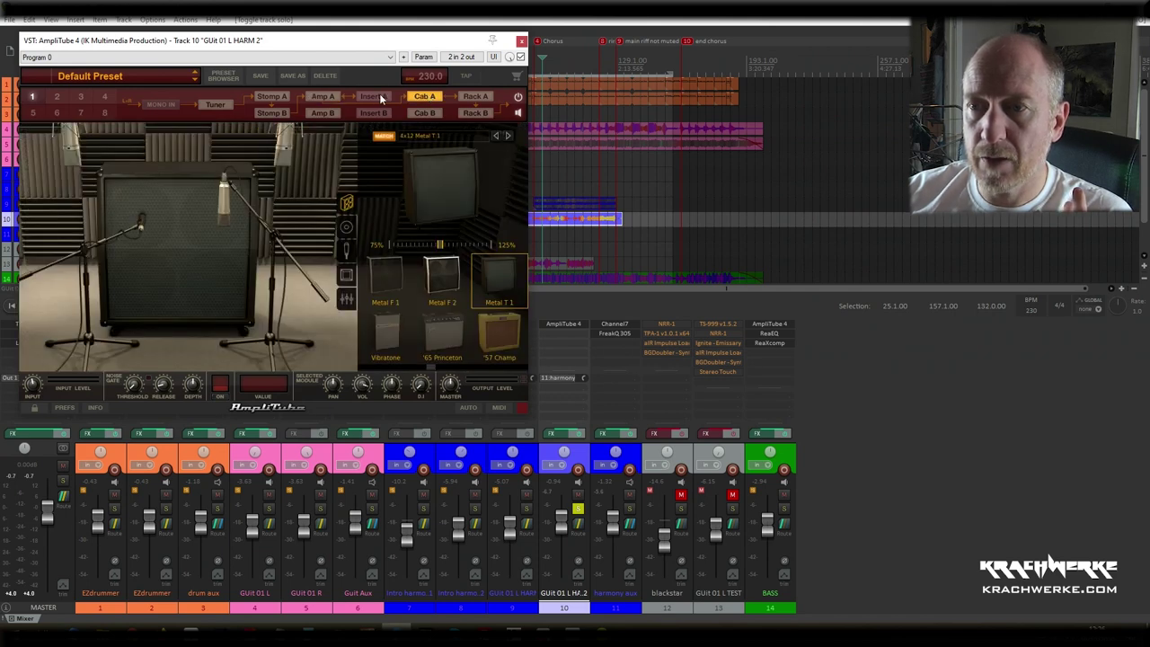
click(347, 228)
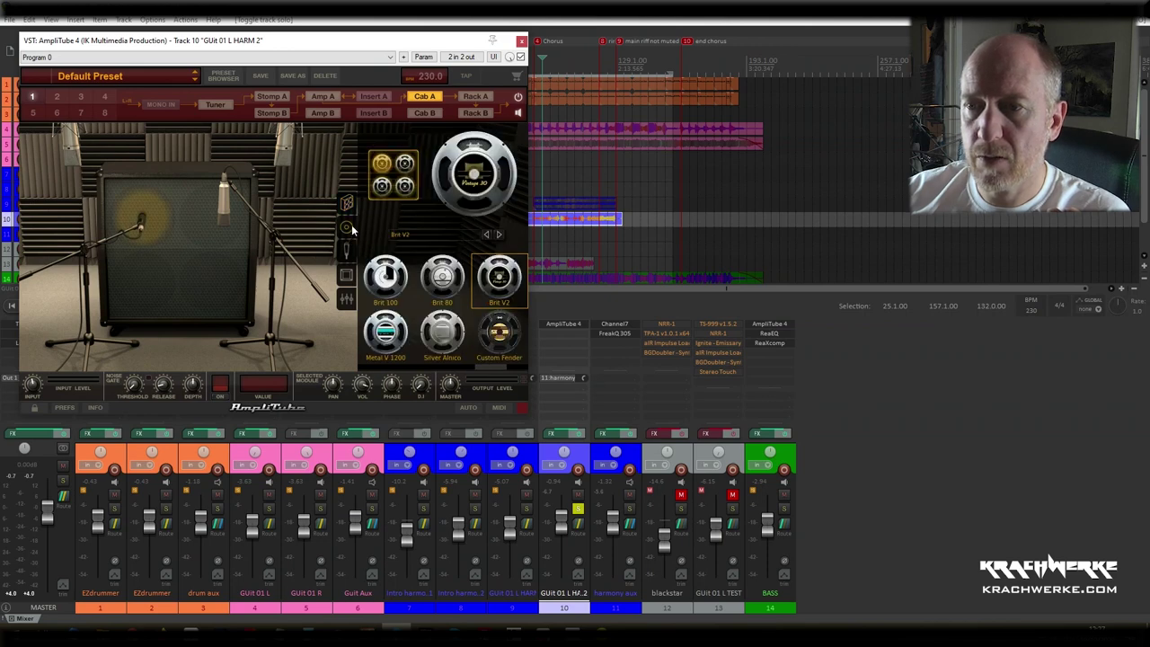
click(404, 164)
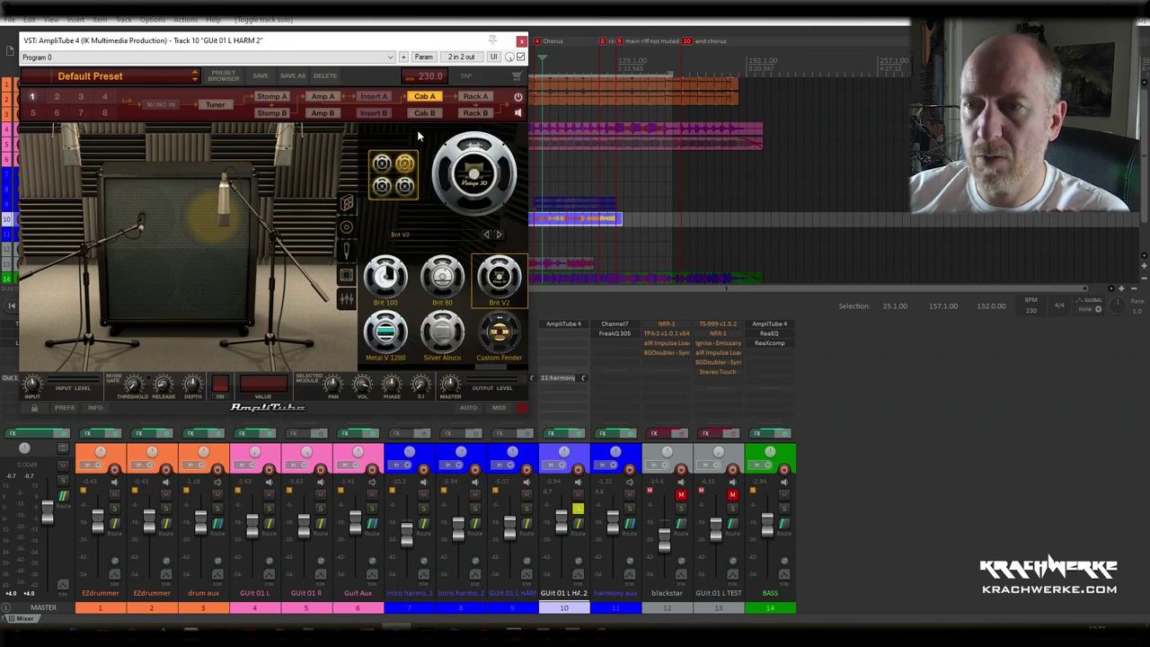
Step: Check the Rack A digital reverb on GUit 01 L HARM 2, audition the soloed track, and close the plug-in window
click(476, 97)
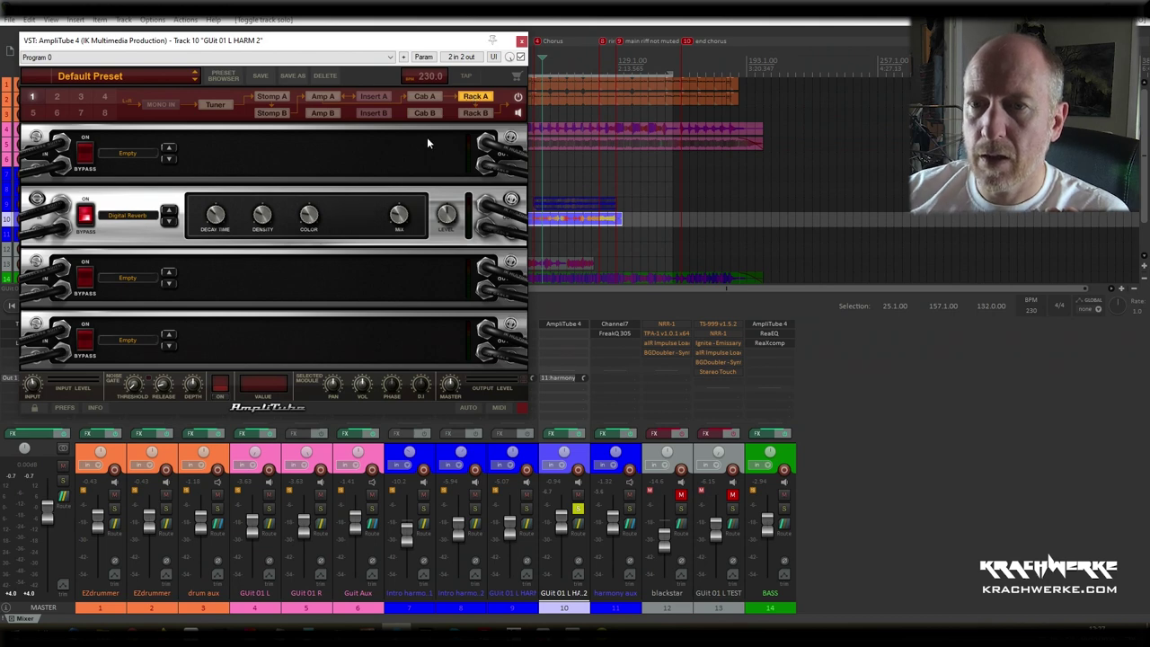
click(374, 97)
click(464, 99)
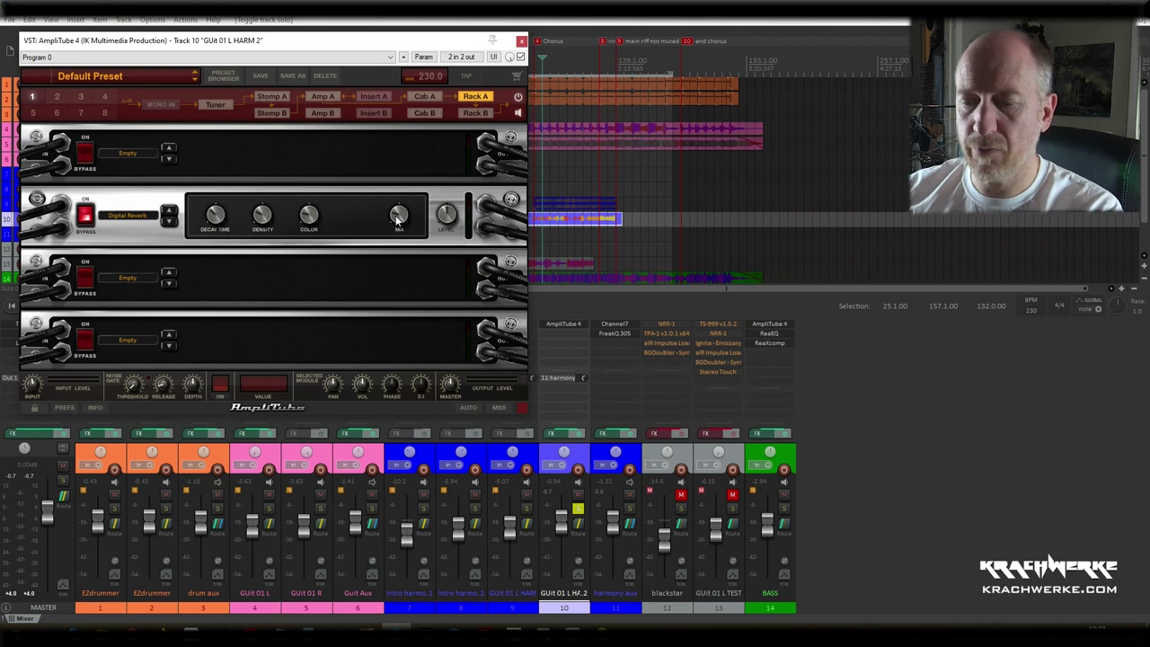
key(space)
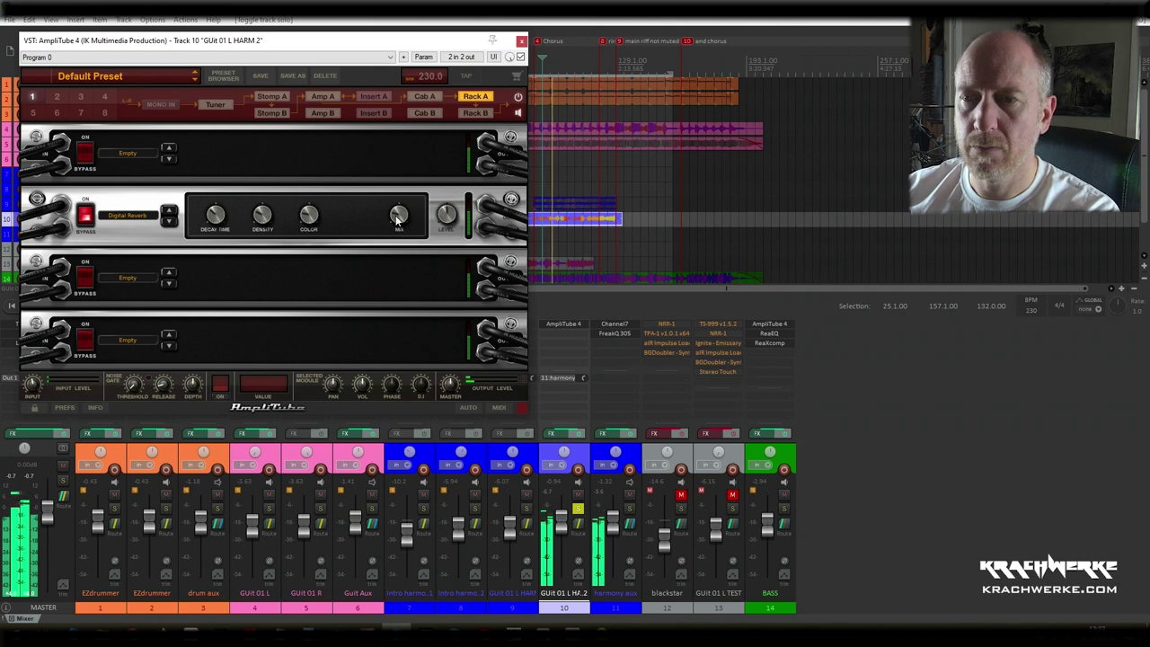
key(space)
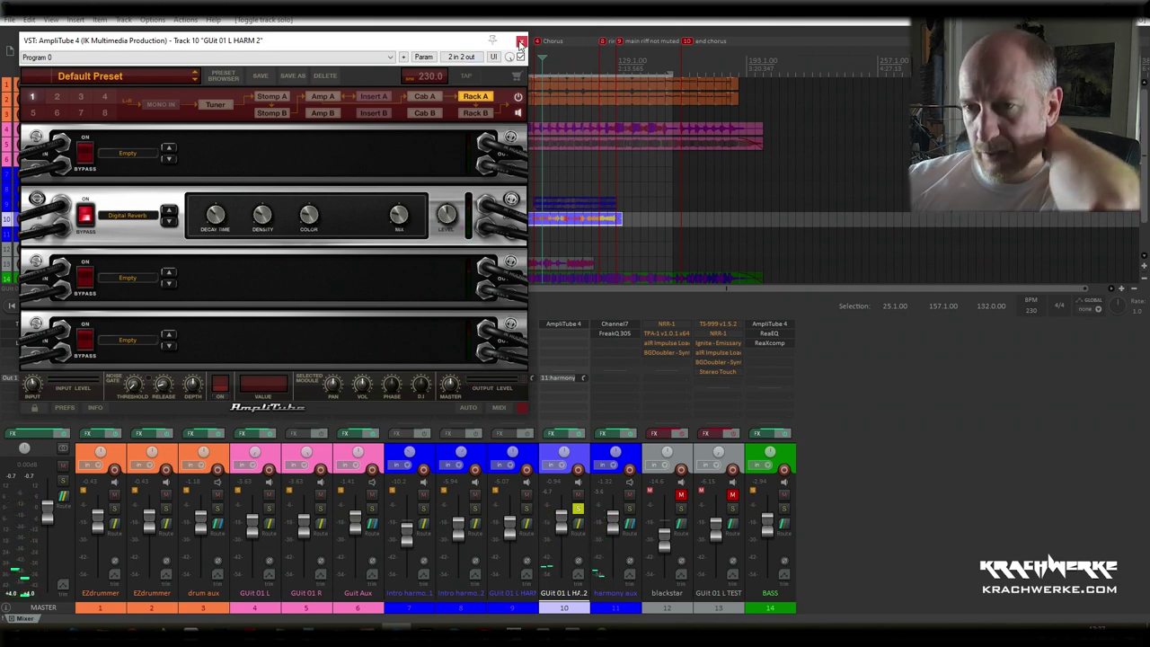
click(521, 43)
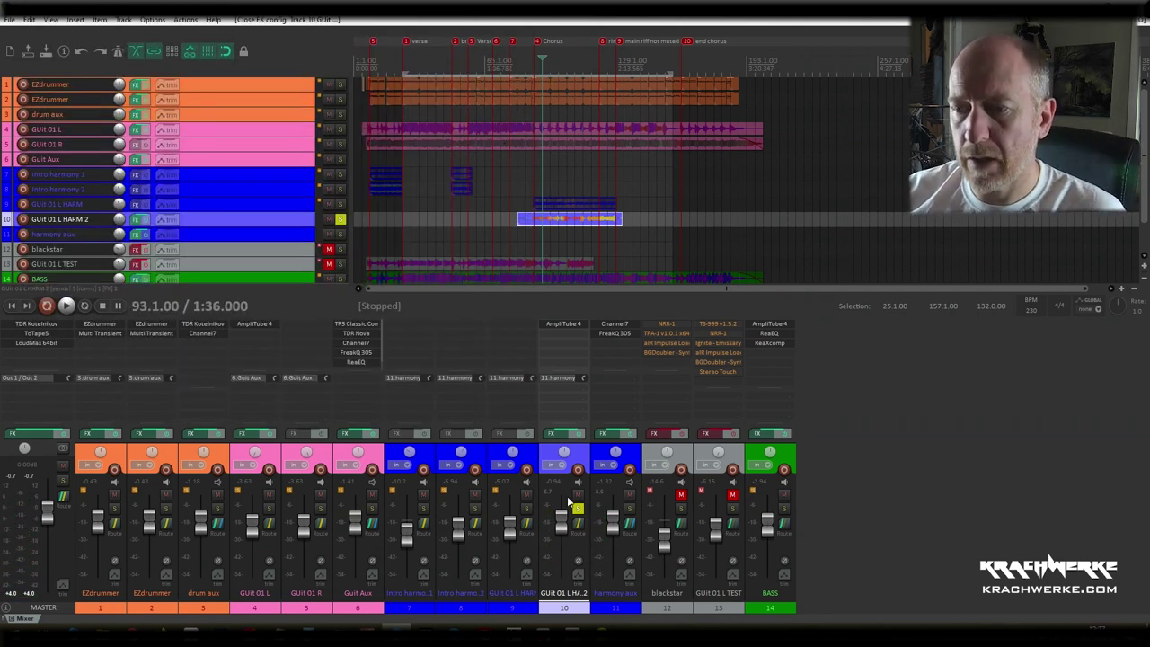
Step: Unfreeze the GUit 01 L HARM track, accepting that edits made after freezing are discarded
right_click(536, 456)
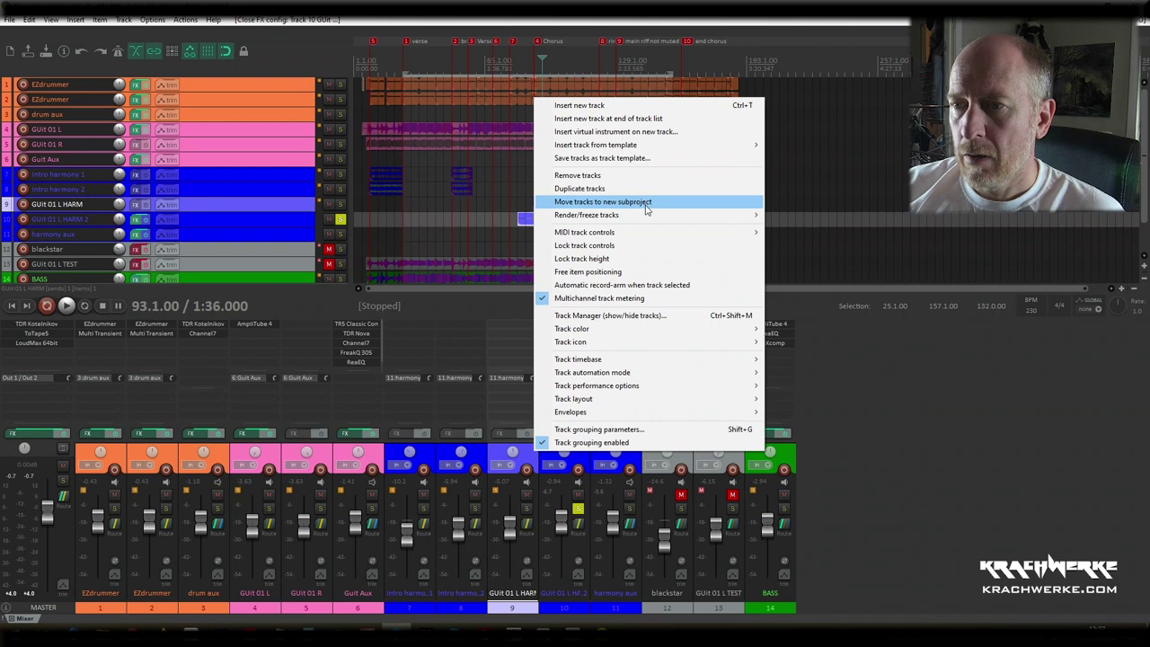
mouse_move(649, 215)
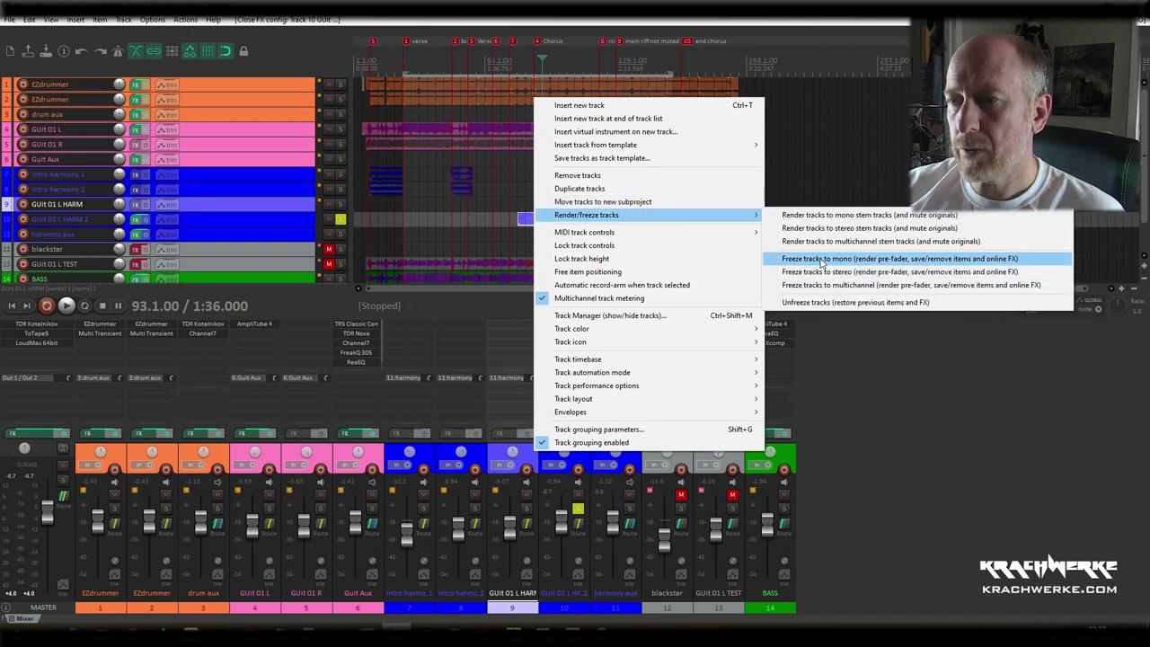
click(832, 303)
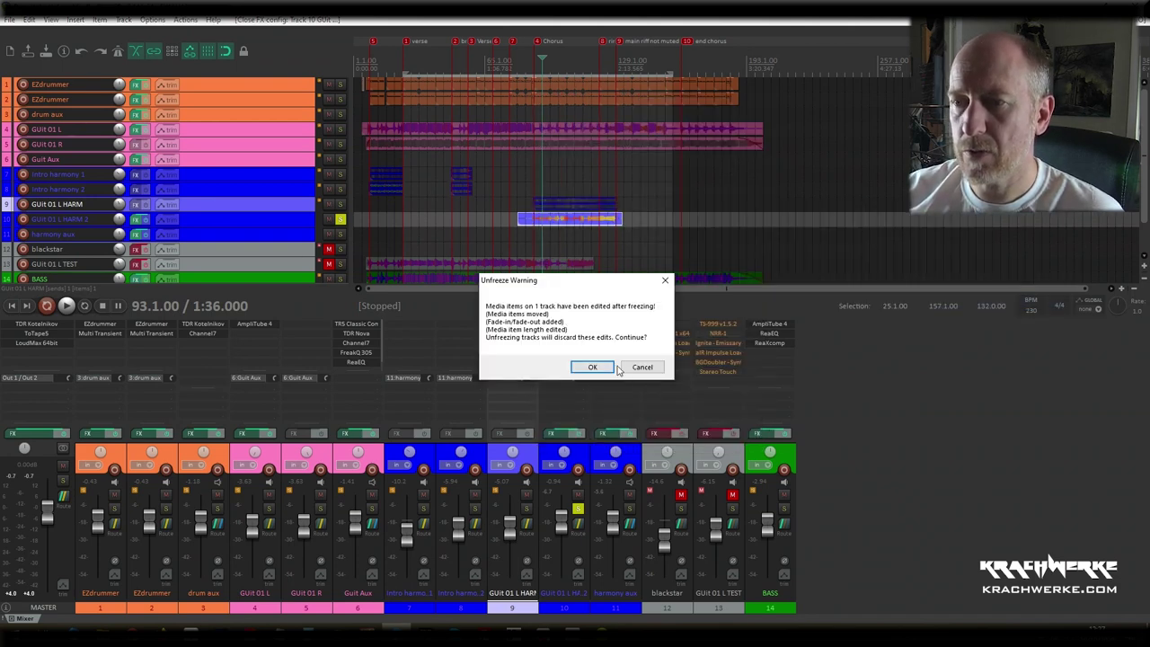
click(593, 367)
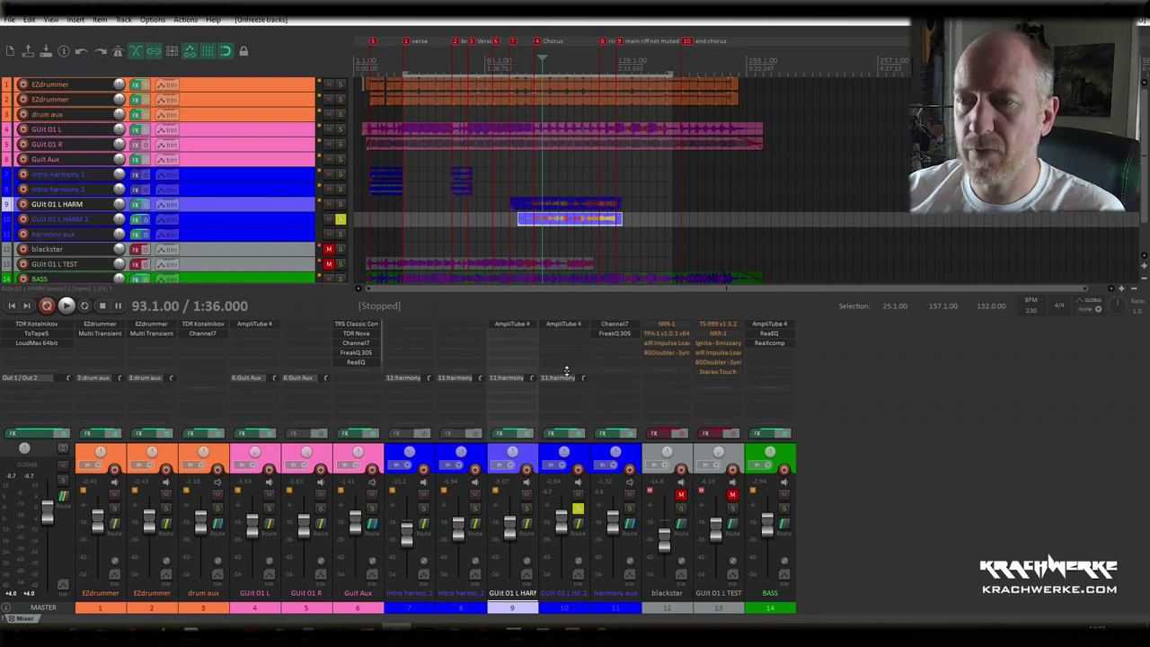
Step: Solo GUit 01 L HARM together with GUit 01 L HARM 2, audition both from bar 93, and unsolo HARM 2
click(340, 205)
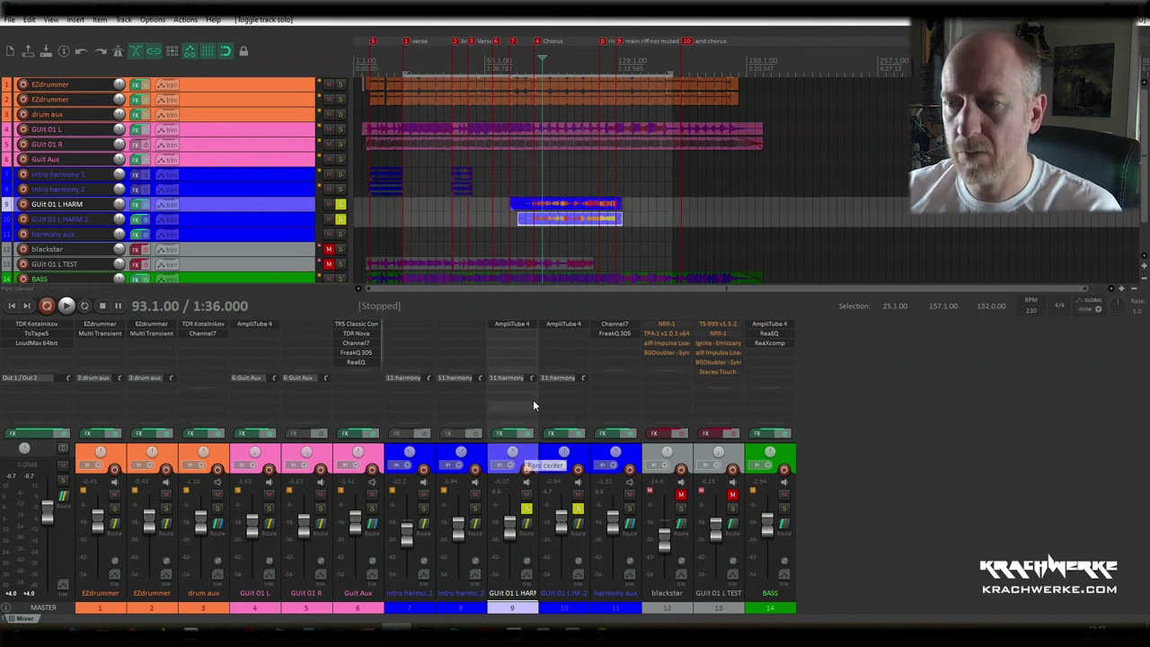
key(space)
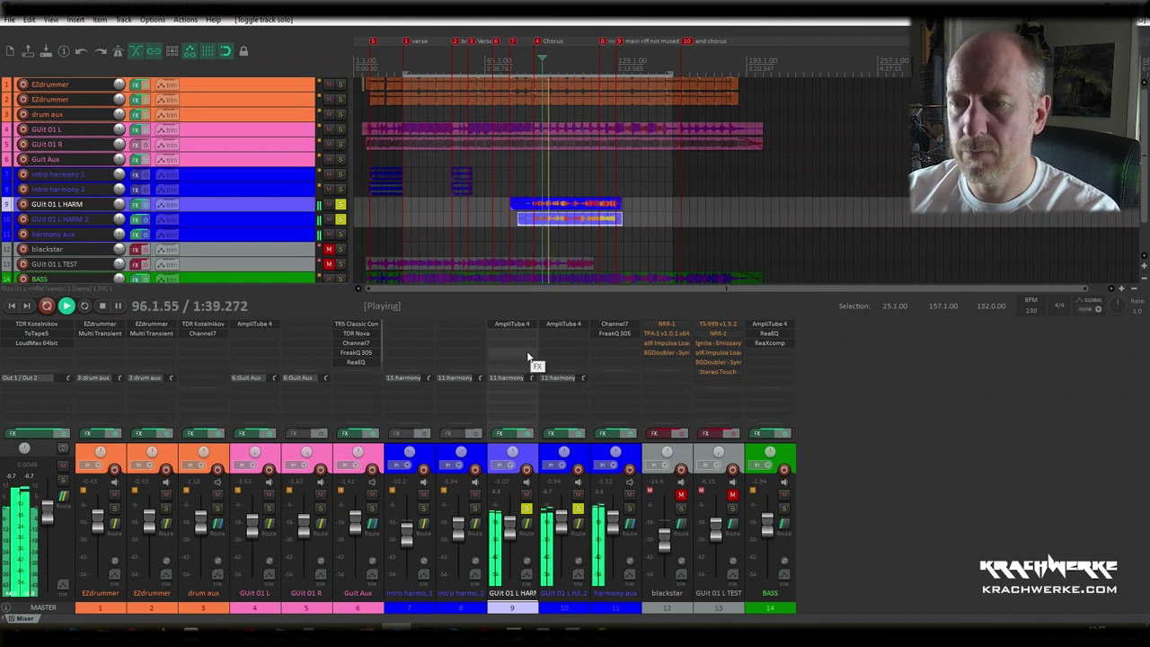
key(space)
click(578, 510)
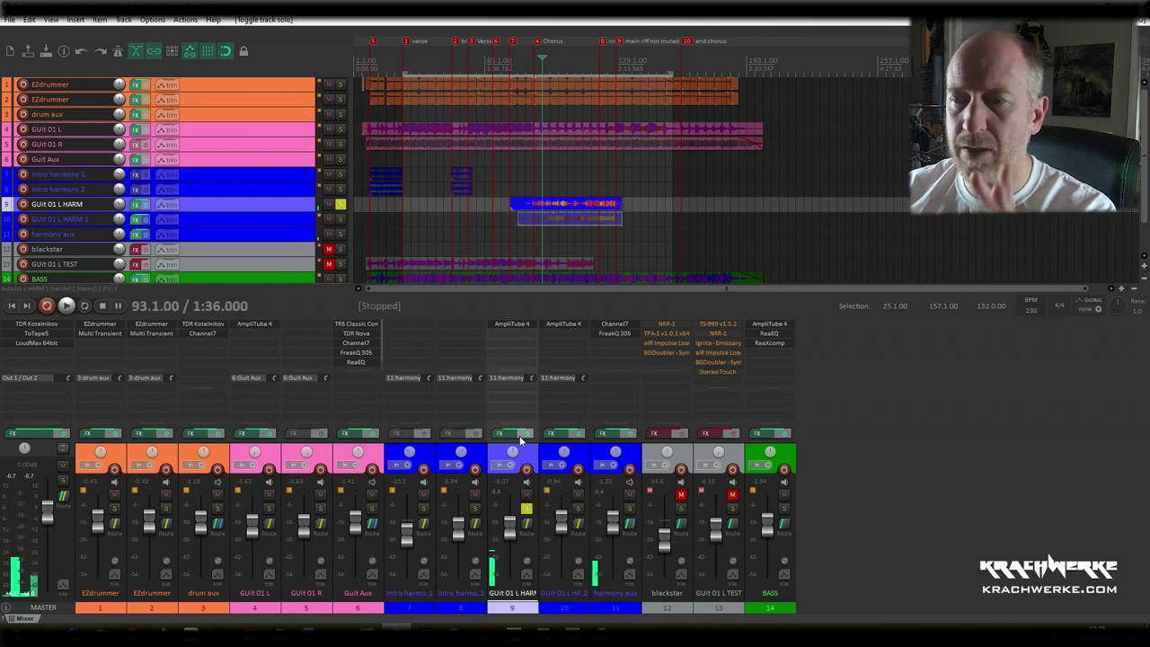
Step: Open AmpliTube on GUit 01 L HARM and review its Amp A, Stomp A pedals, Insert A and Rack A
click(521, 323)
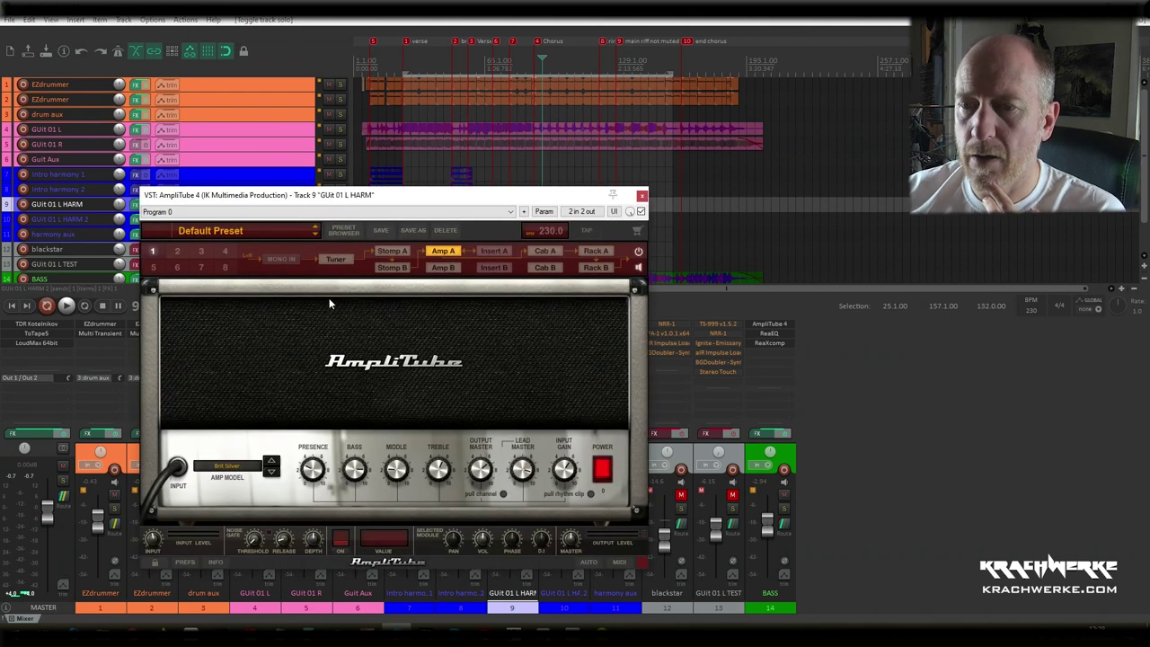
click(400, 256)
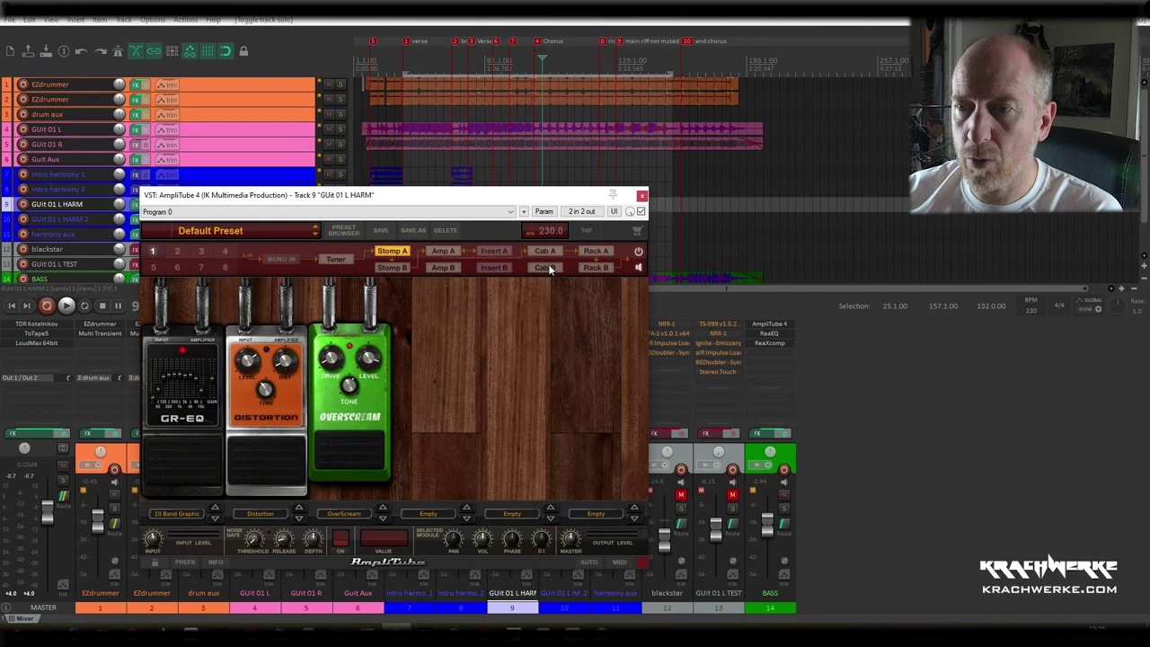
click(494, 254)
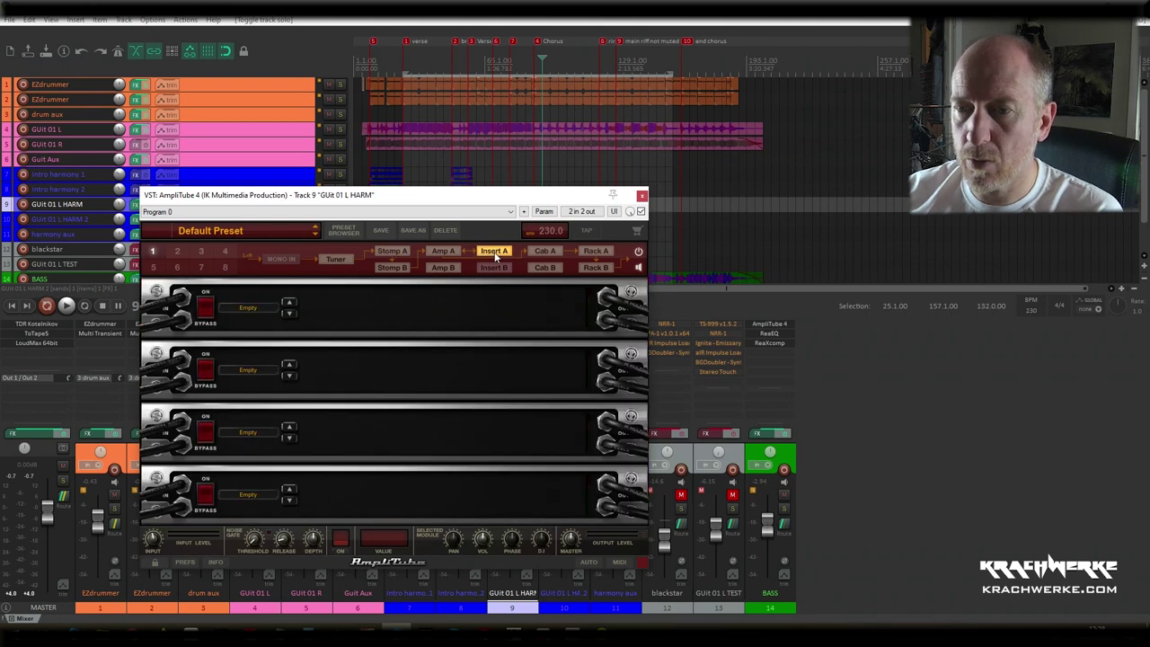
click(596, 253)
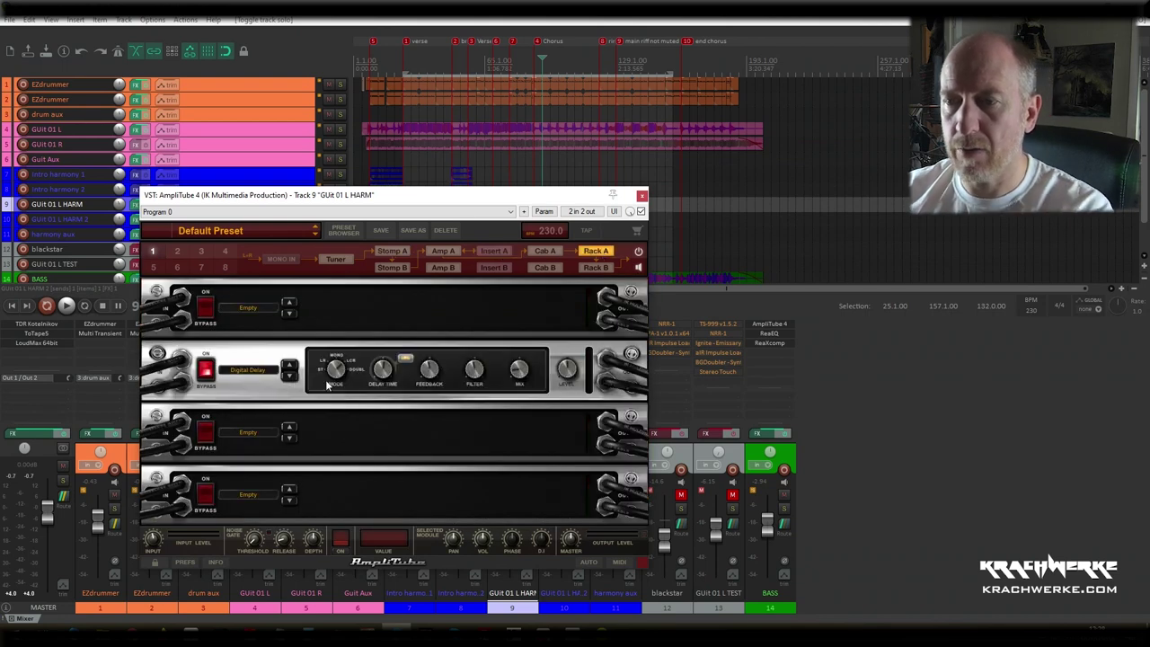
Step: Audition GUit 01 L HARM with its Rack A digital delay, solo HARM 2 again to hear both, and close the plug-in window
drag(529, 201, 563, 178)
key(space)
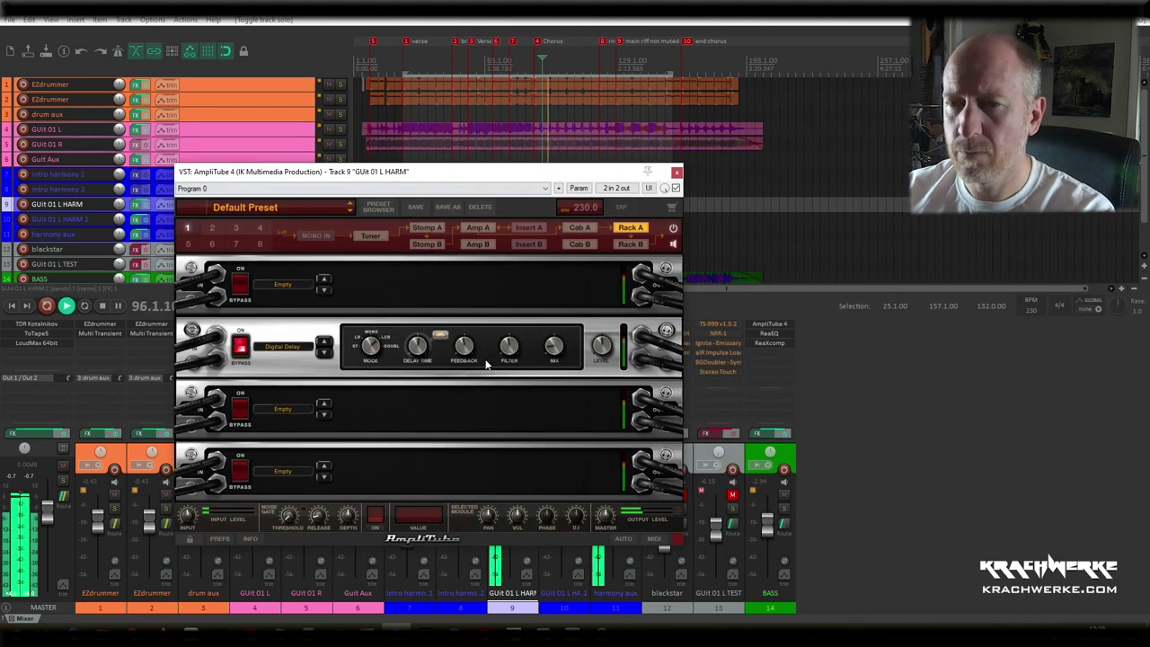
drag(576, 177, 423, 208)
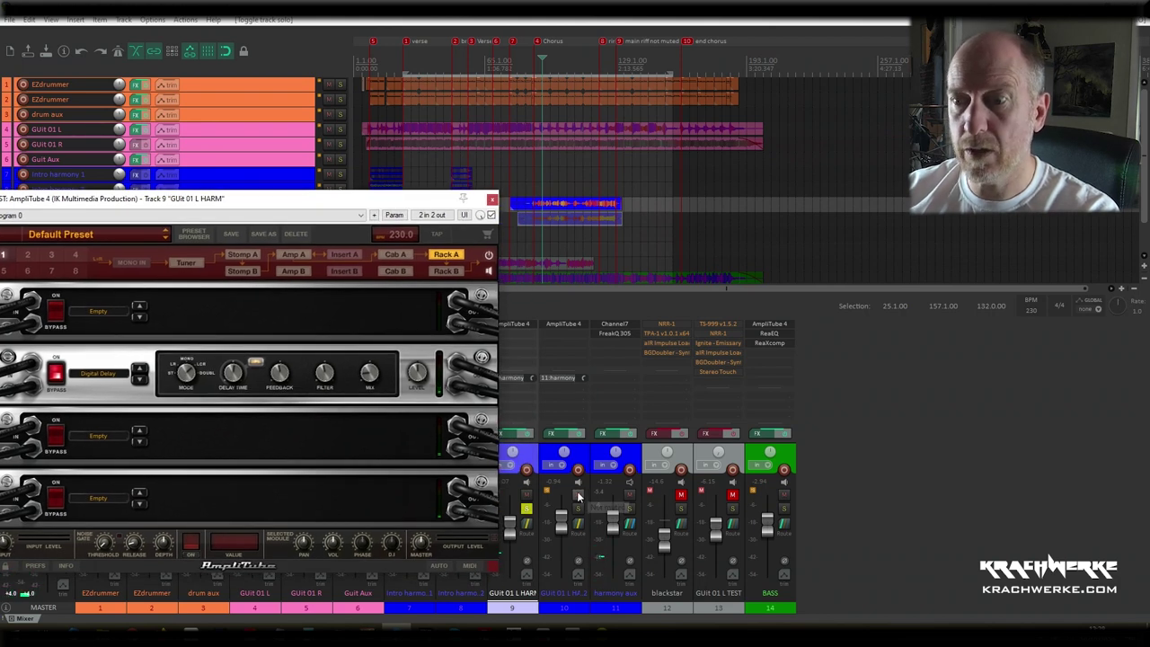
click(579, 510)
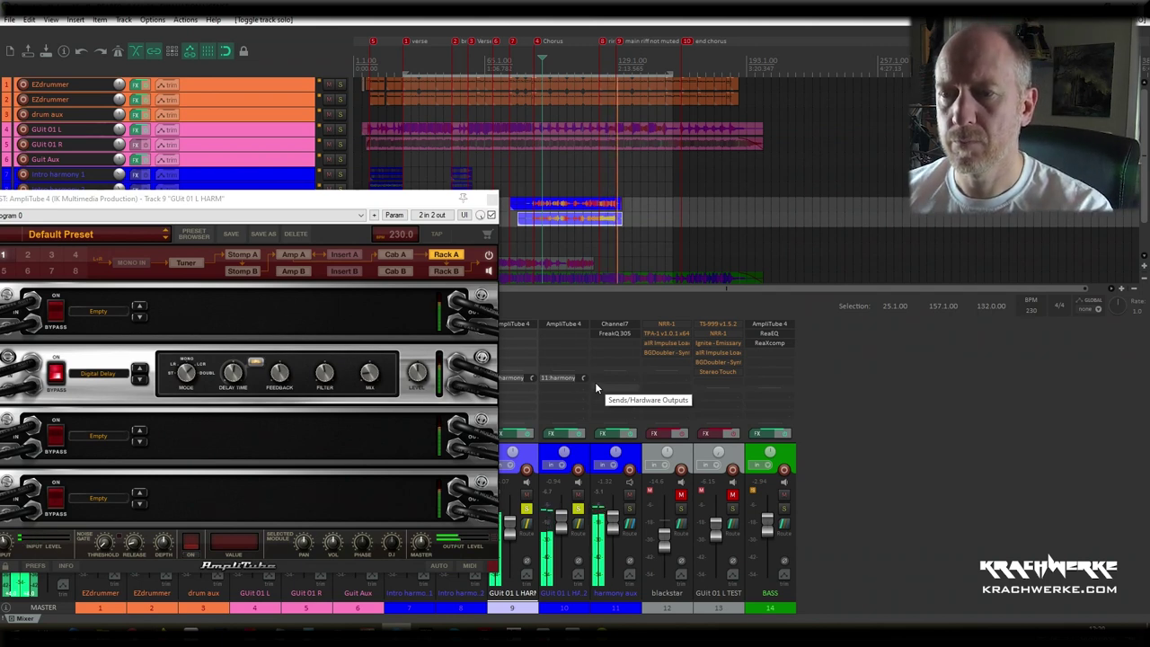
click(493, 199)
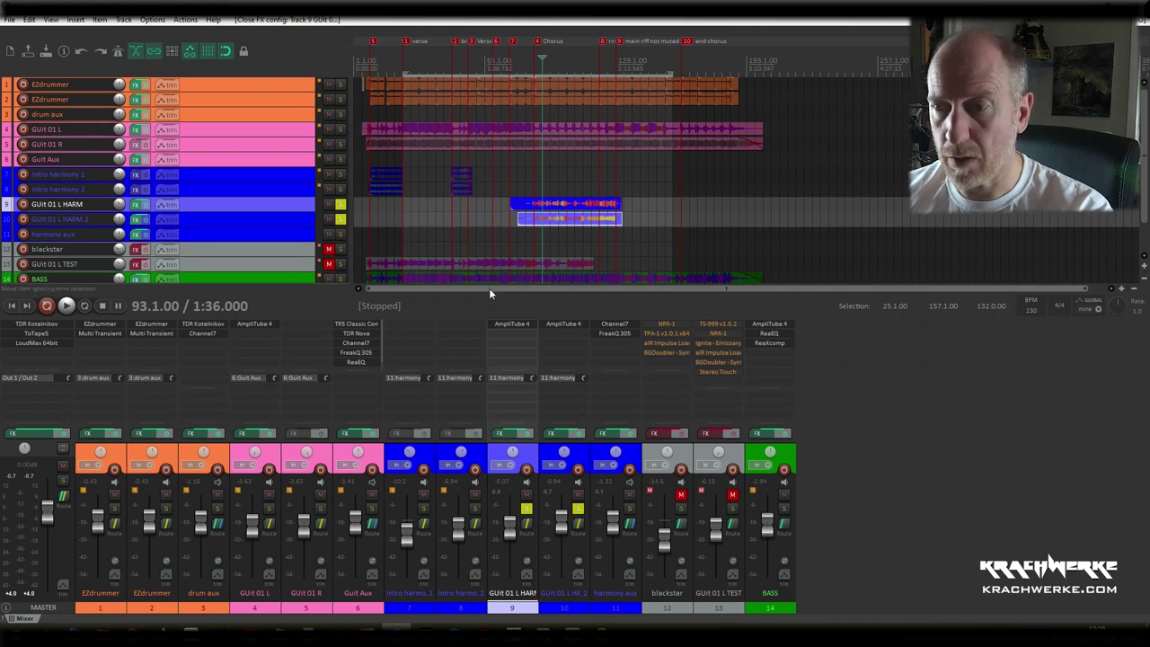
Step: Undo the recent solo and unfreeze changes until all guitar and harmony tracks are frozen and unsoloed again
key(ctrl+z)
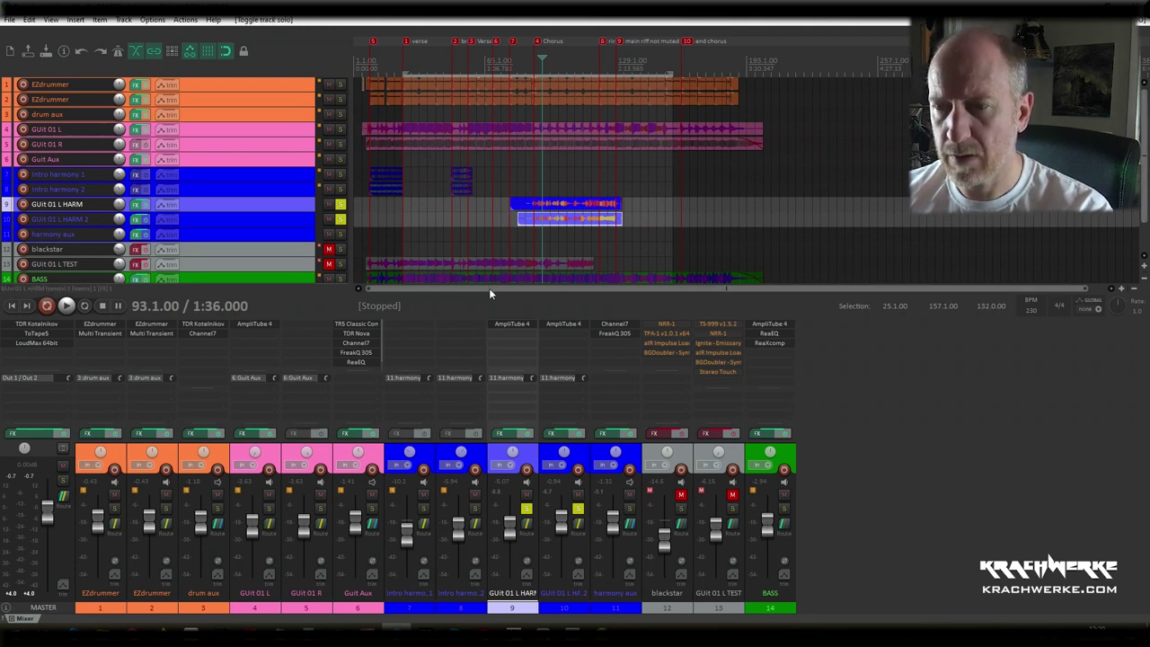
key(ctrl+z)
key(ctrl+z)
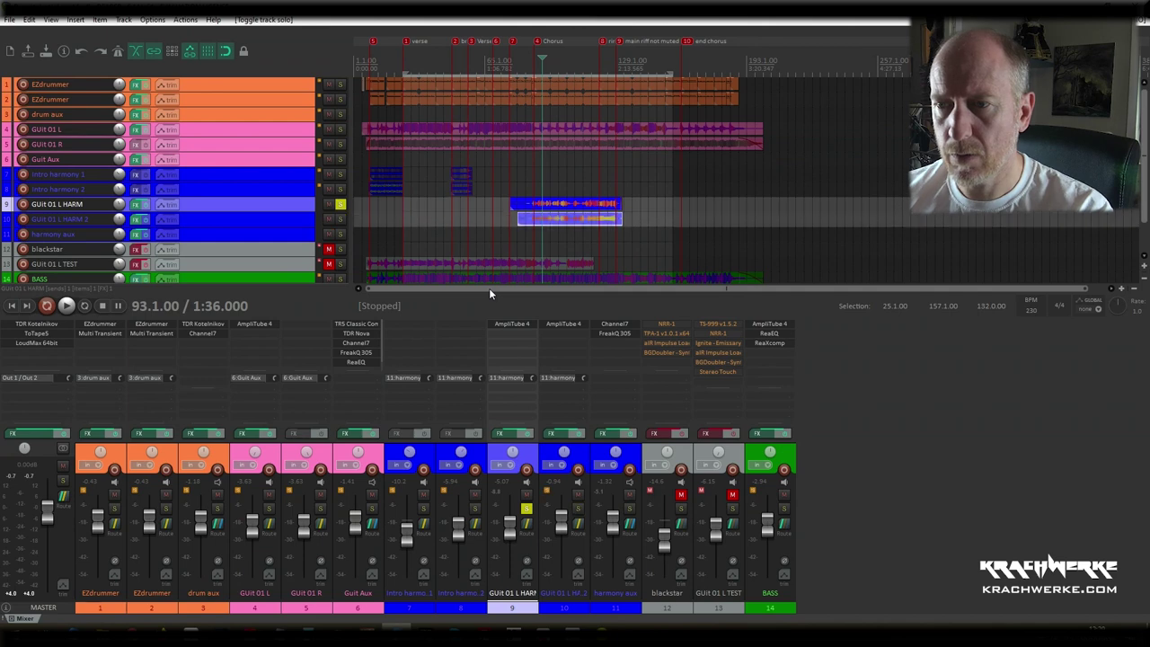
key(ctrl+z)
key(ctrl+z)
key(ctrl+z)
key(ctrl+z)
key(ctrl+z)
key(ctrl+z)
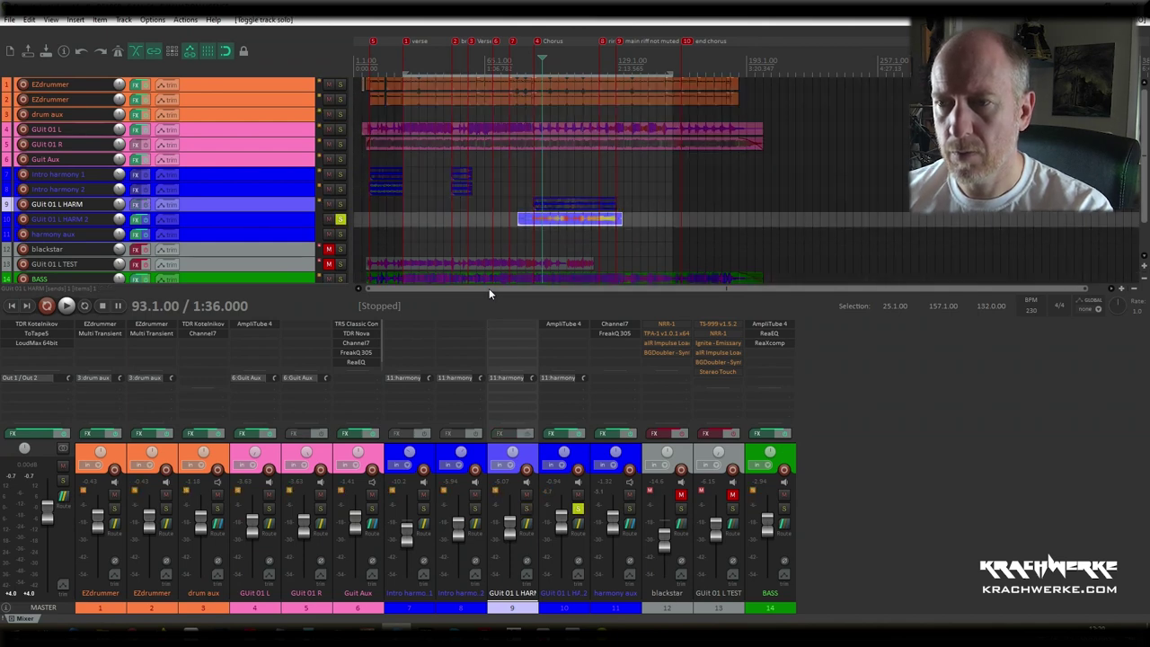
key(ctrl+z)
key(ctrl+z)
key(ctrl+z)
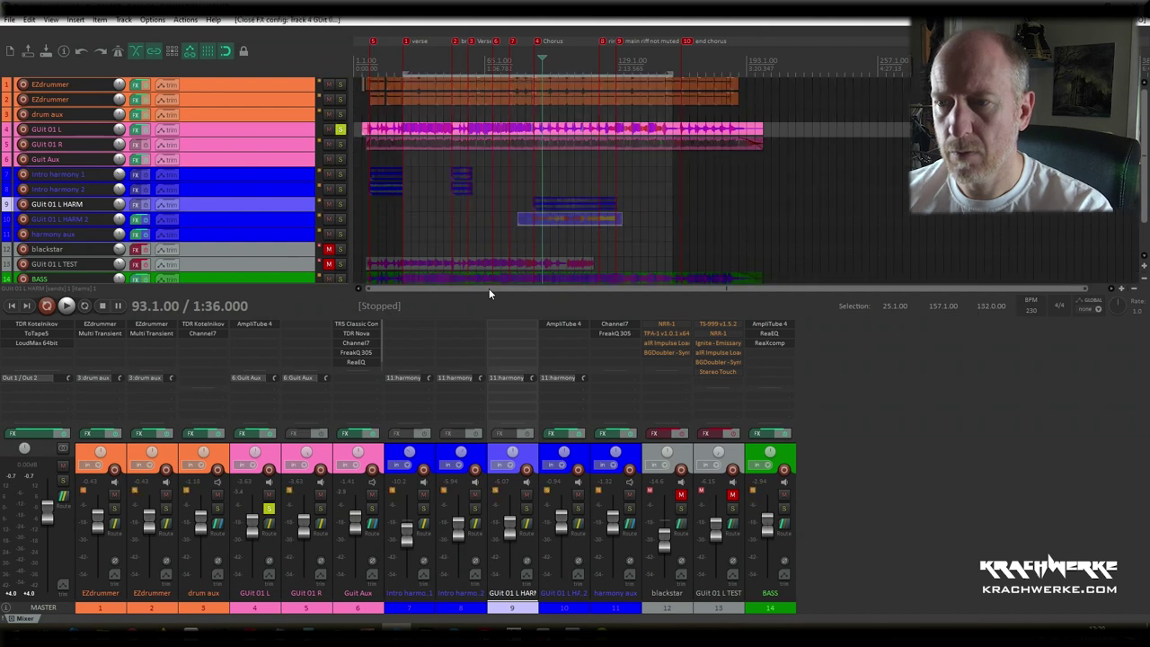
key(ctrl+z)
key(ctrl+z)
key(ctrl+z)
key(ctrl+shift+f)
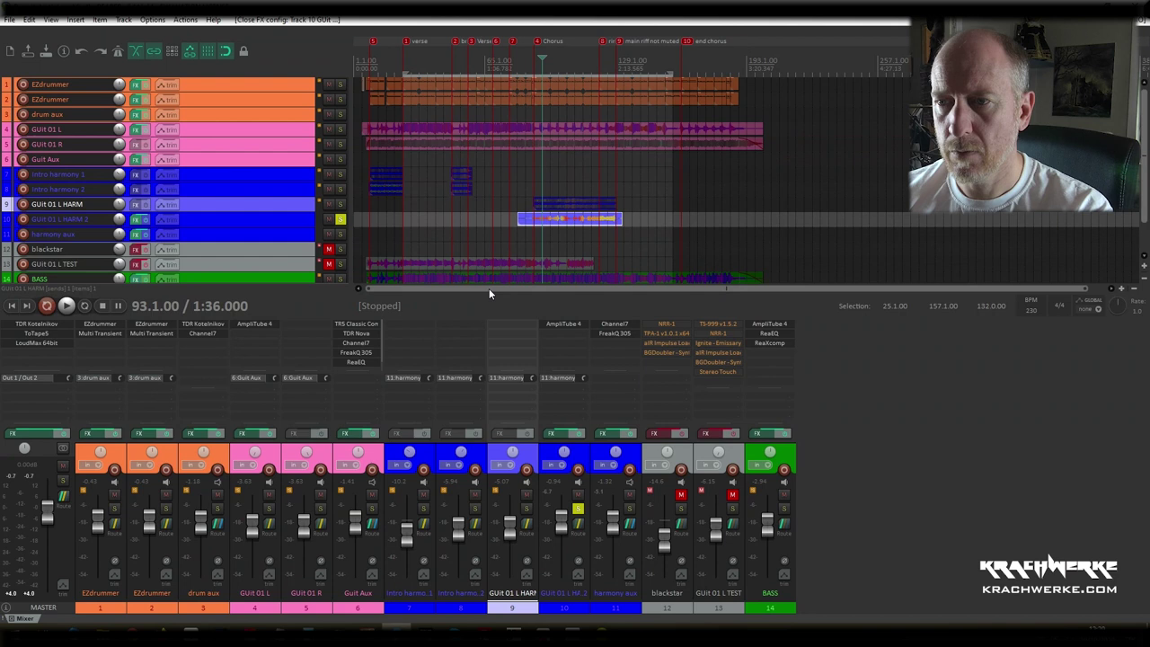
key(ctrl+z)
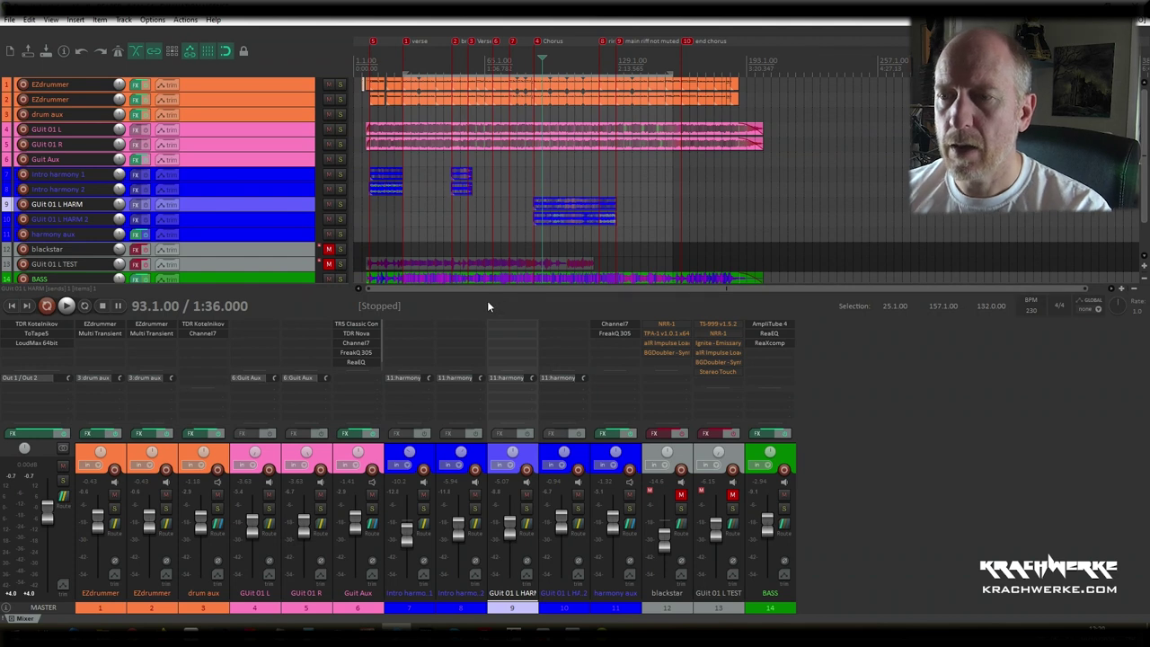
Step: Check the Channel7 settings on harmony aux and the TR5 Classic Comp settings on Guit Aux, closing each plug-in window
click(614, 324)
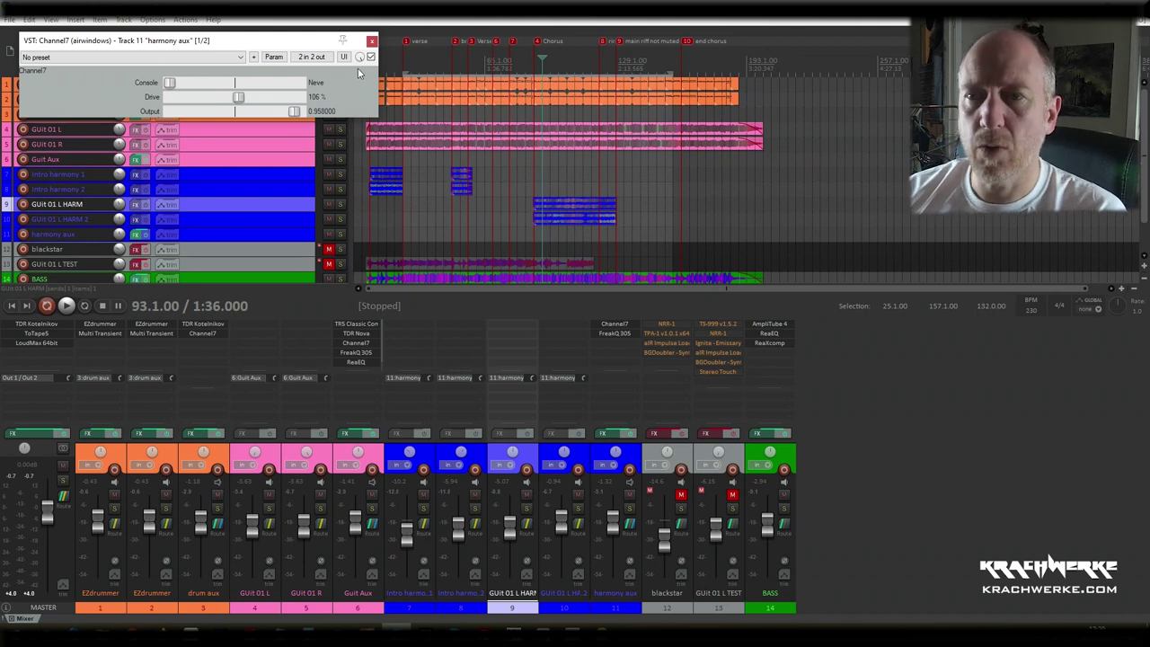
click(371, 41)
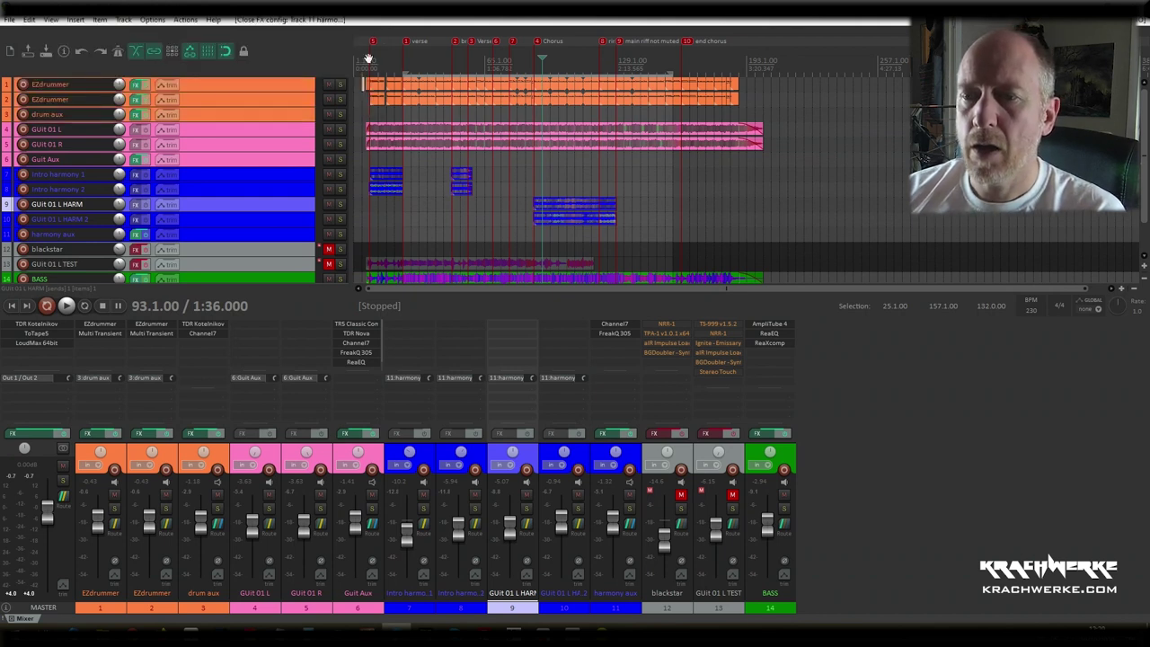
click(357, 323)
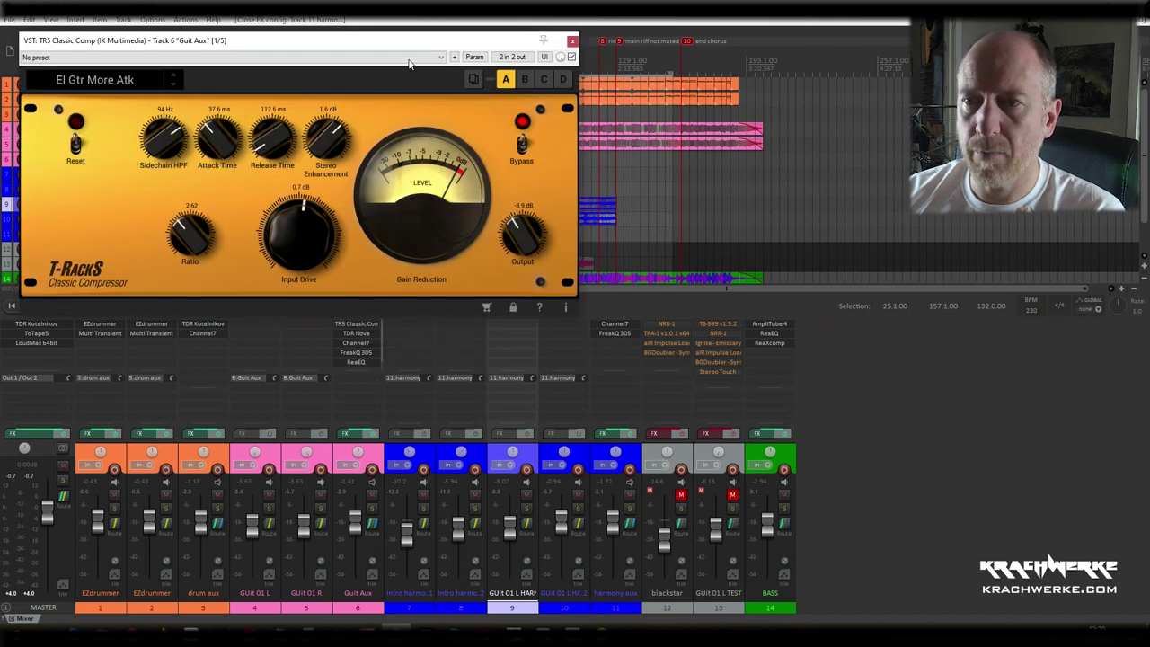
drag(403, 48, 476, 74)
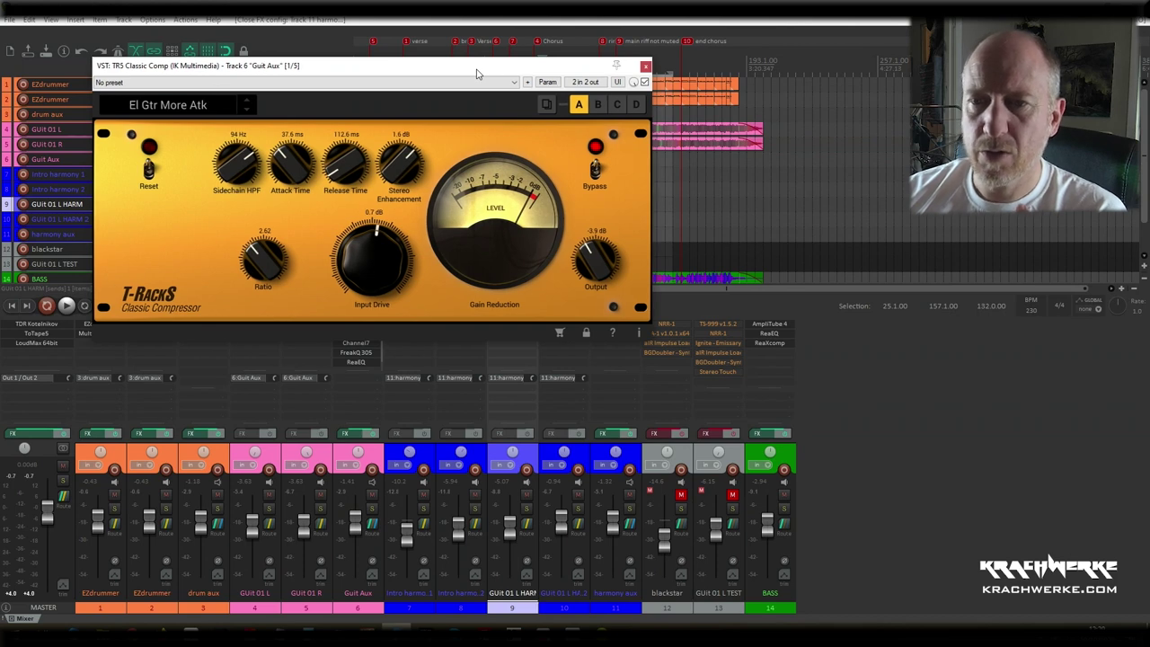
click(647, 67)
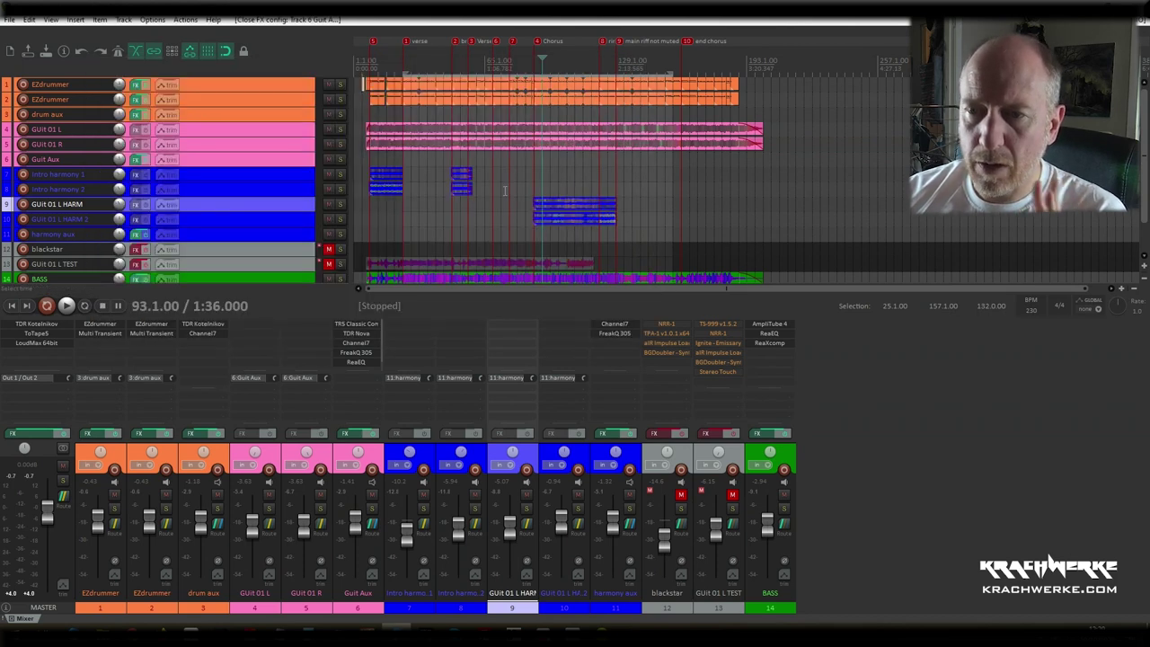
Step: Examine the TDR Nova dynamic EQ on Guit Aux while playing from bar 33, and check the track's Channel7 settings
click(363, 334)
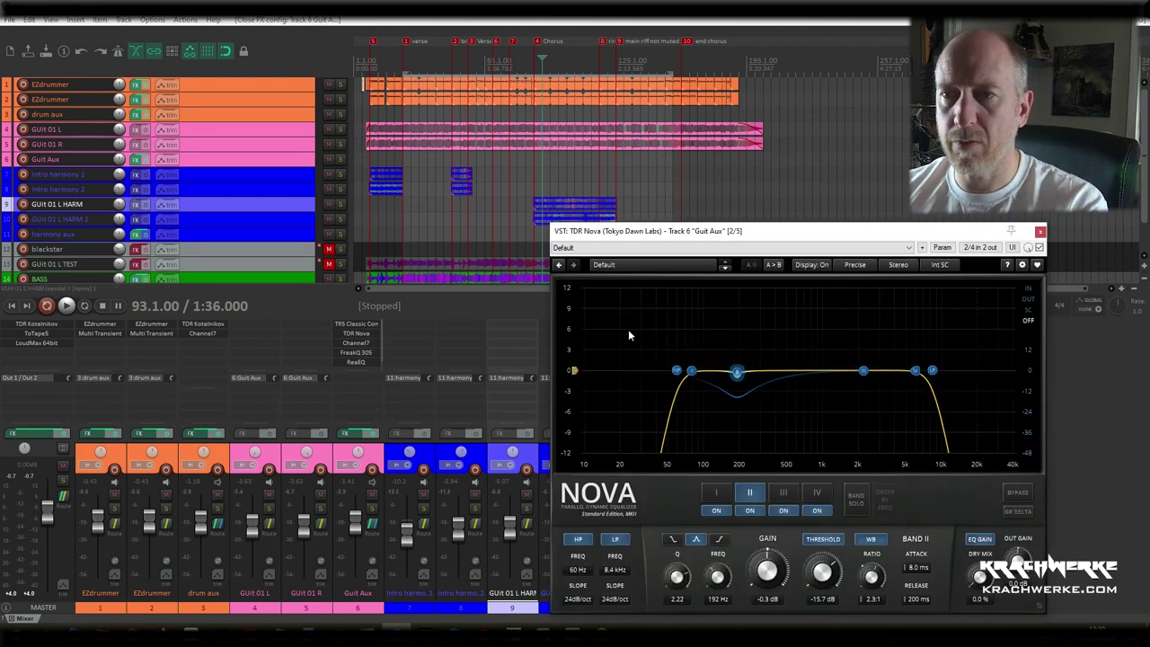
key(space)
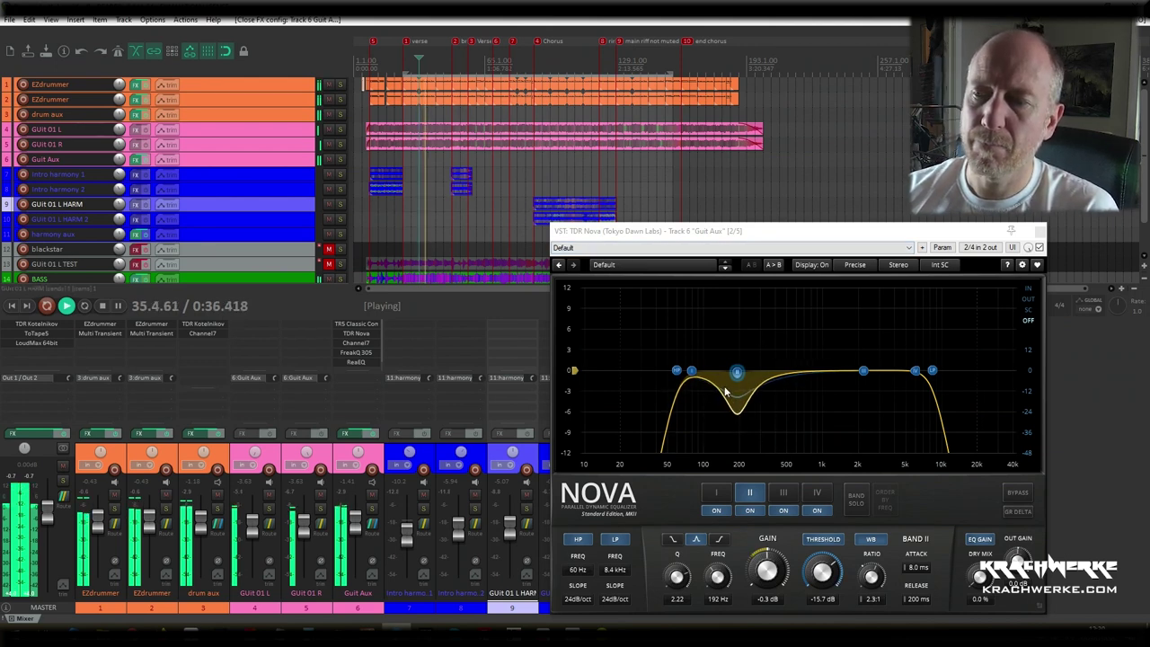
key(space)
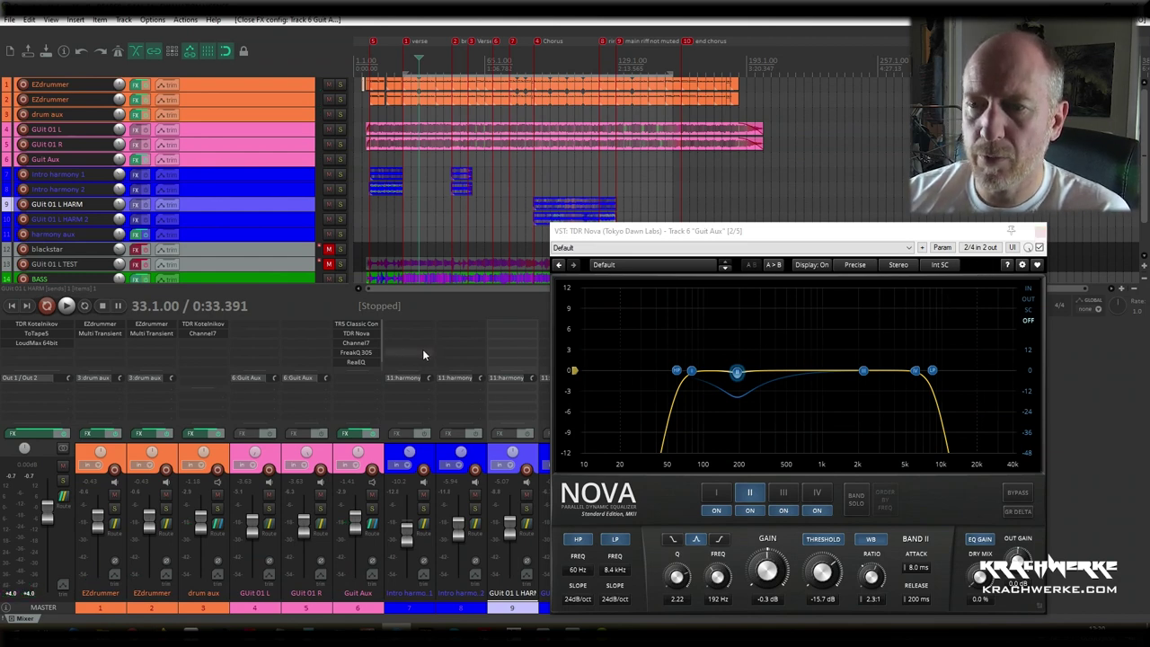
click(358, 343)
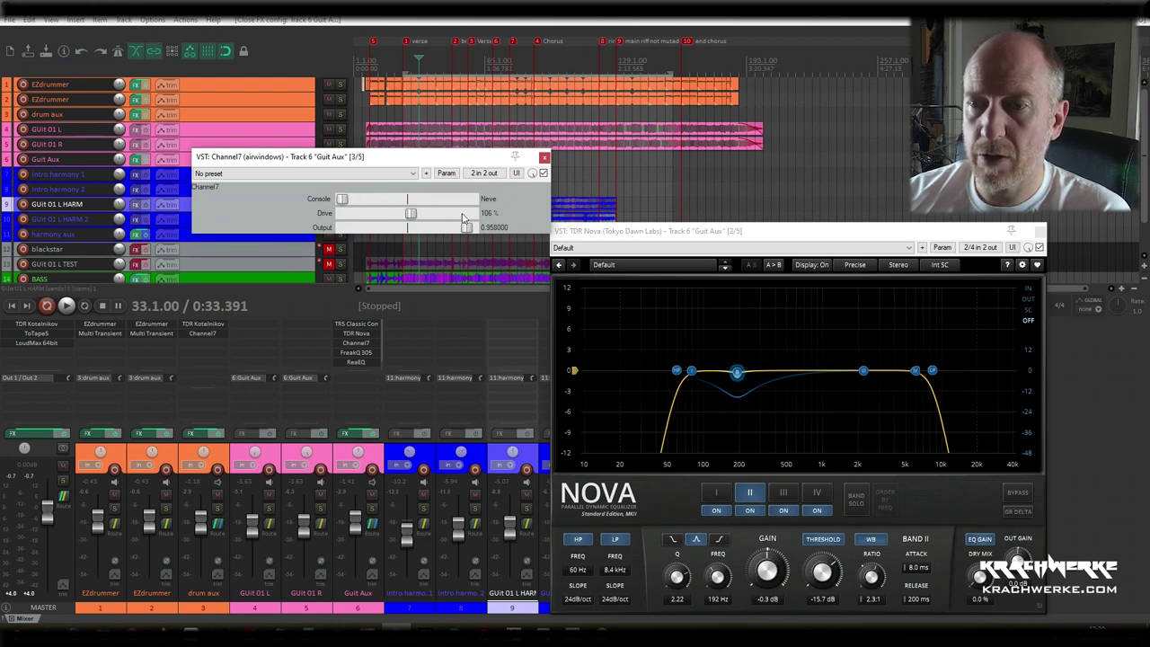
click(543, 158)
Step: Compare the Guit Aux sound with FreakQ 305 enabled and bypassed during playback from bar 33, ending with it bypassed and its window closed
click(360, 353)
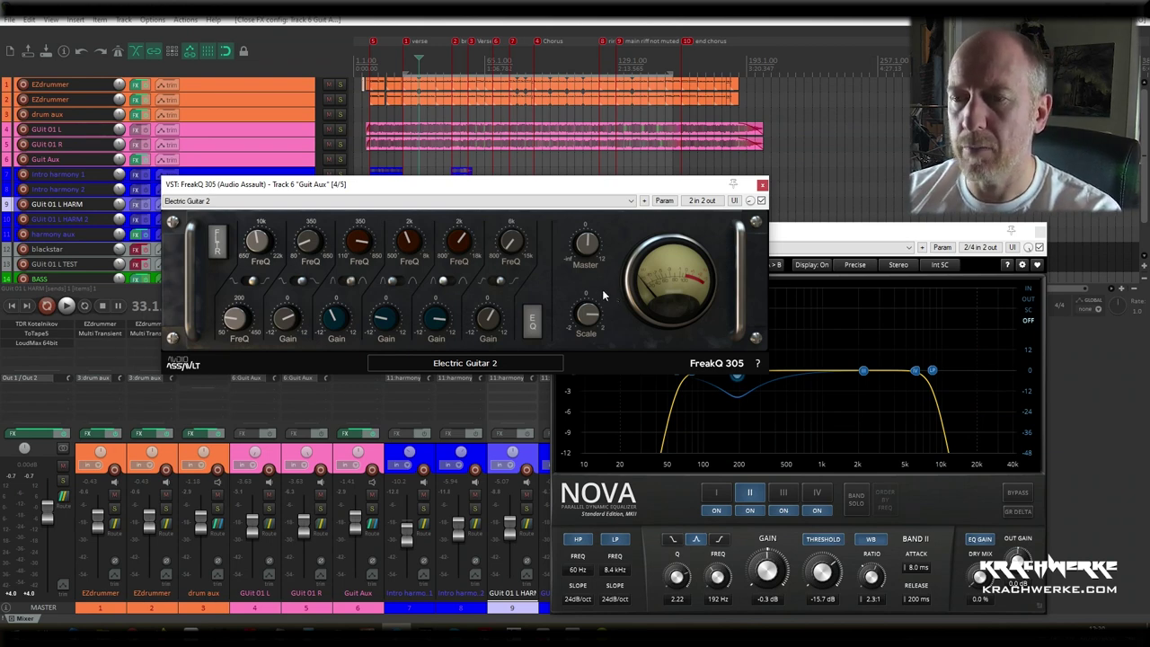
click(762, 202)
key(space)
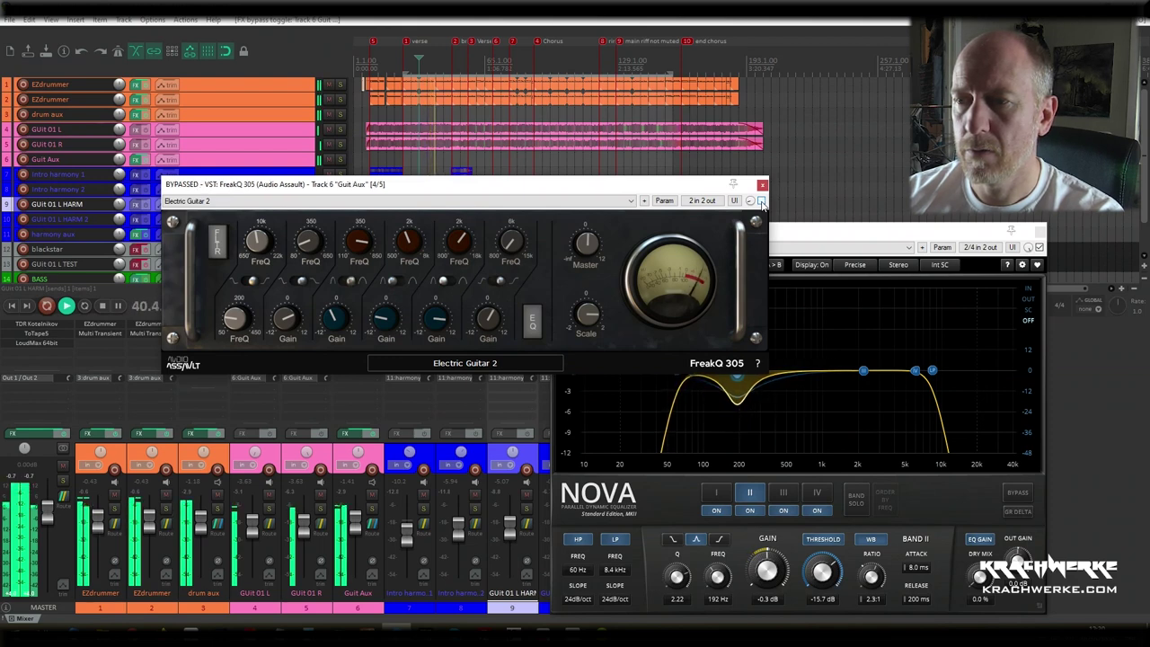
click(761, 201)
key(space)
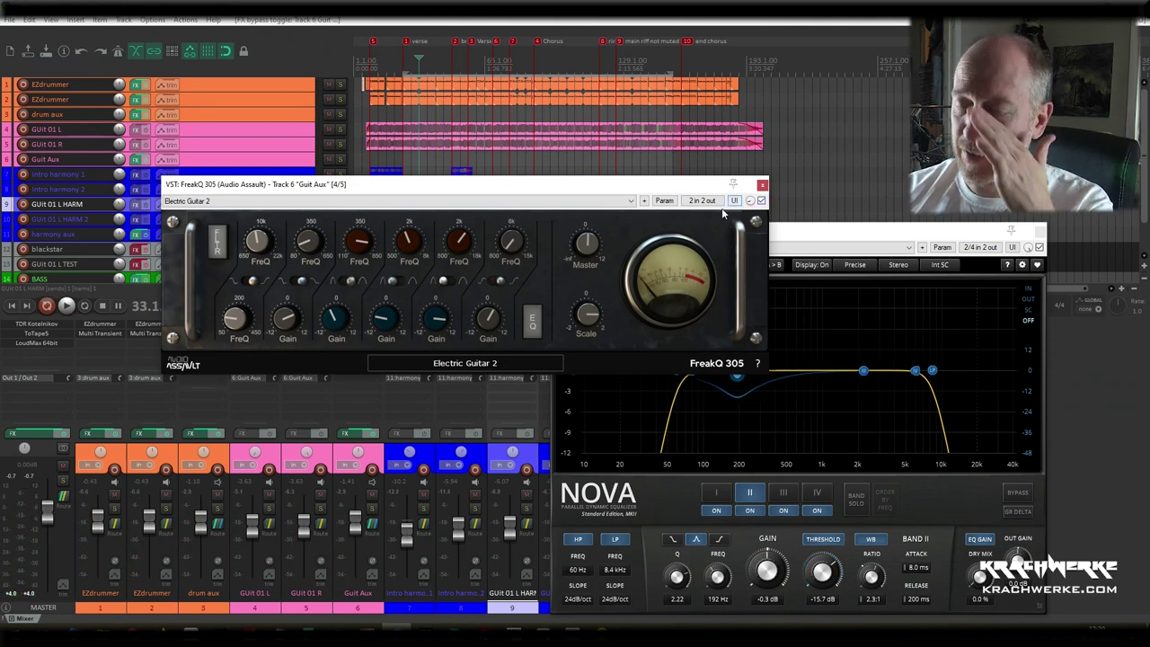
key(space)
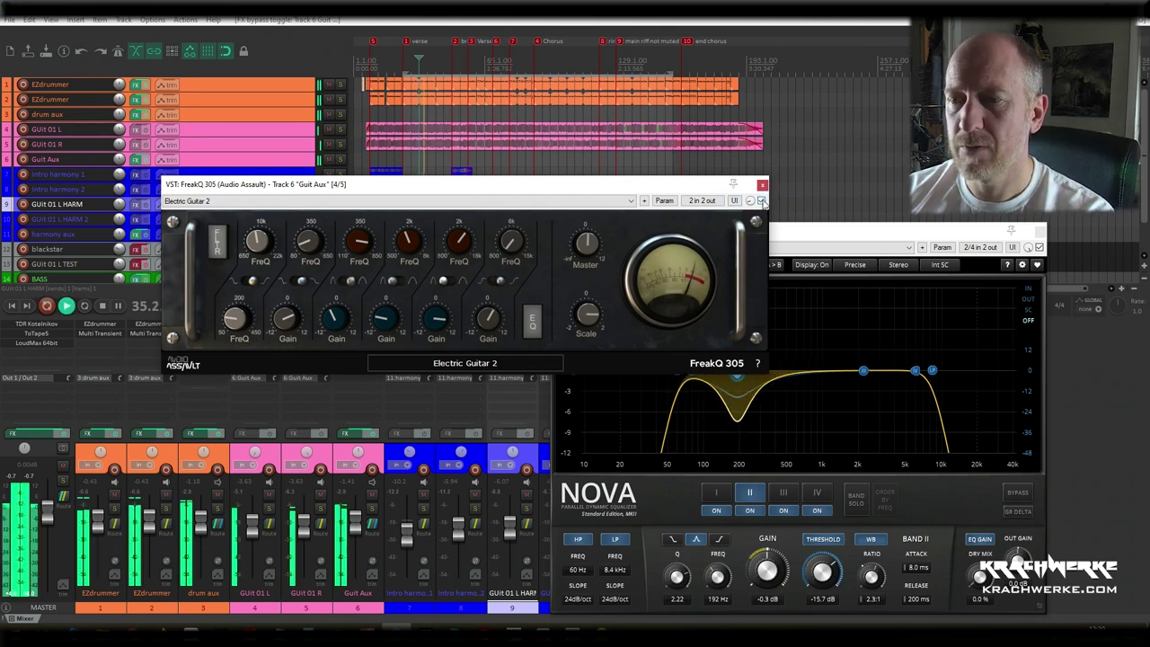
click(762, 202)
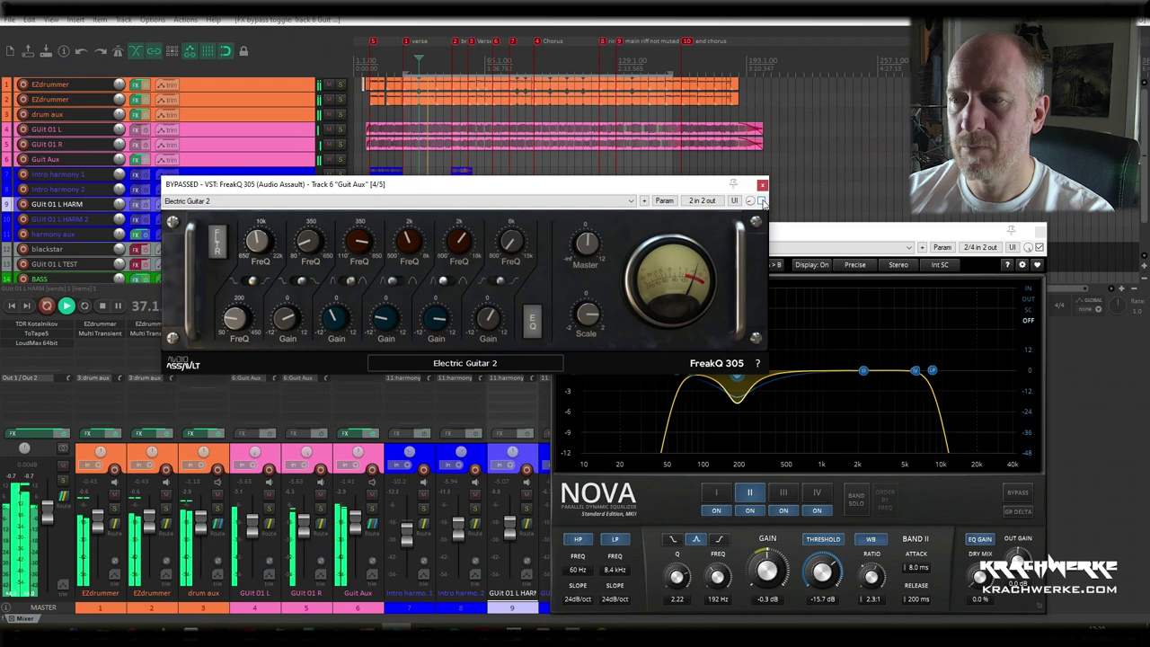
key(space)
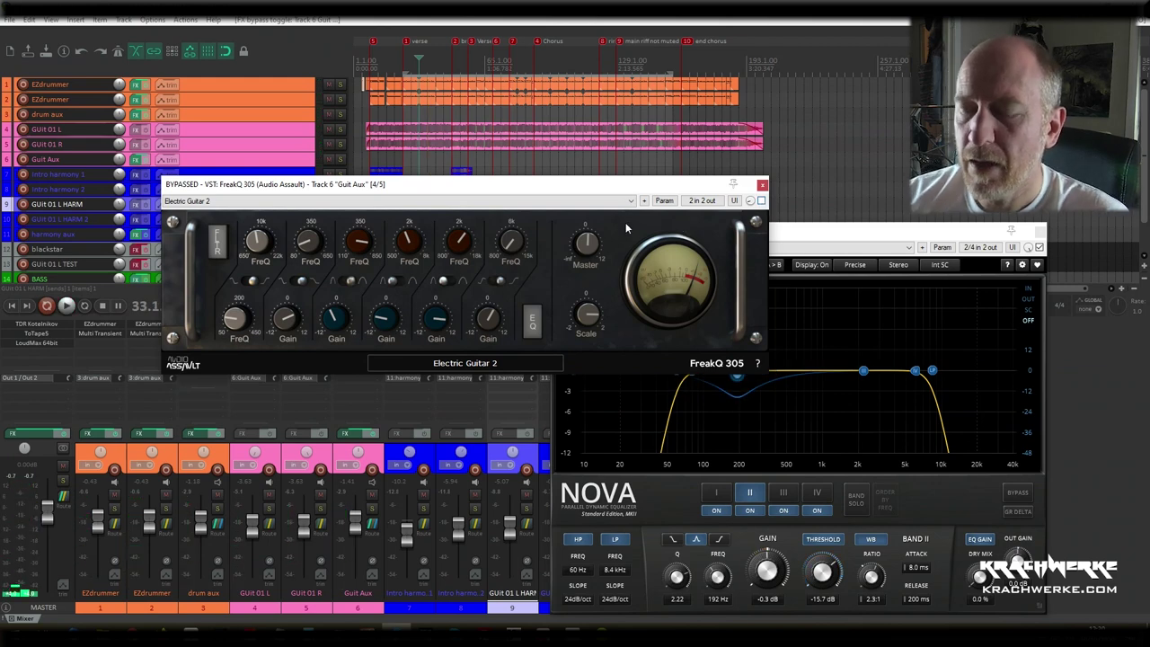
click(762, 184)
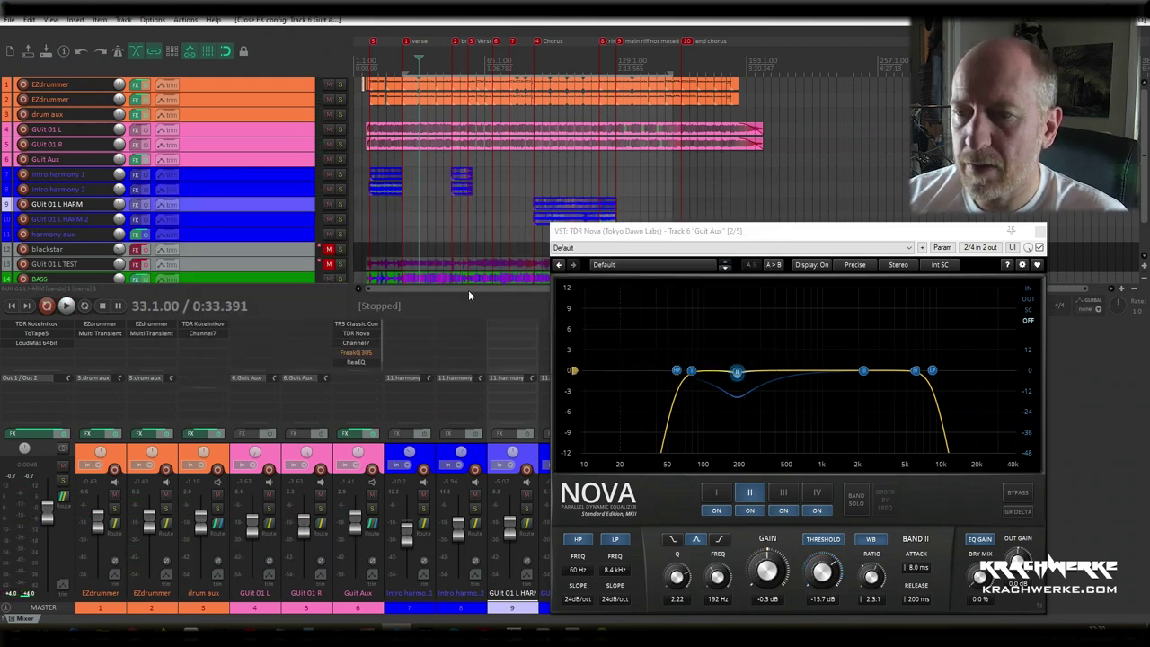
Step: Check the ReaEQ settings on Guit Aux, closing the TDR Nova and ReaEQ windows
drag(360, 368, 357, 371)
click(357, 366)
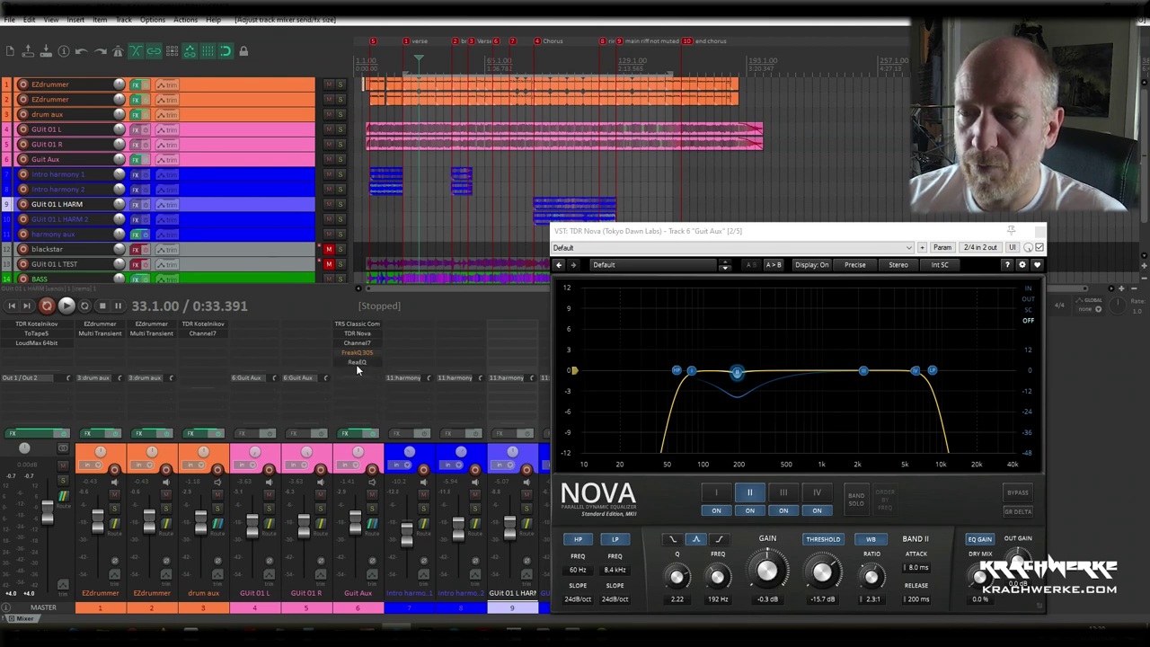
click(1040, 246)
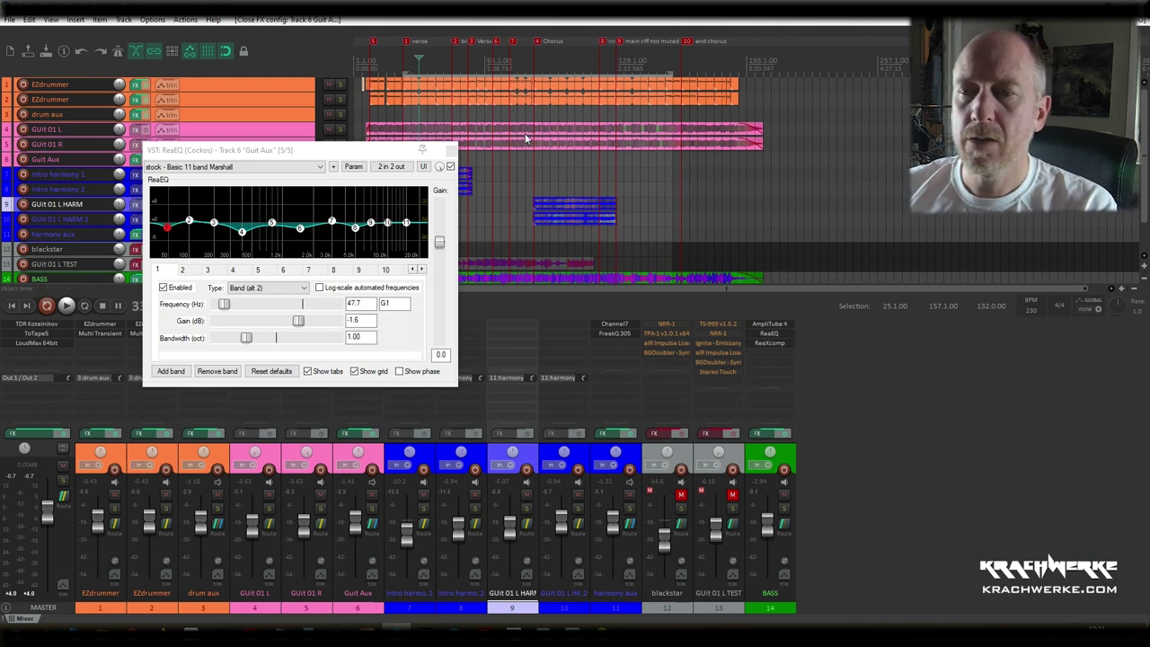
click(450, 149)
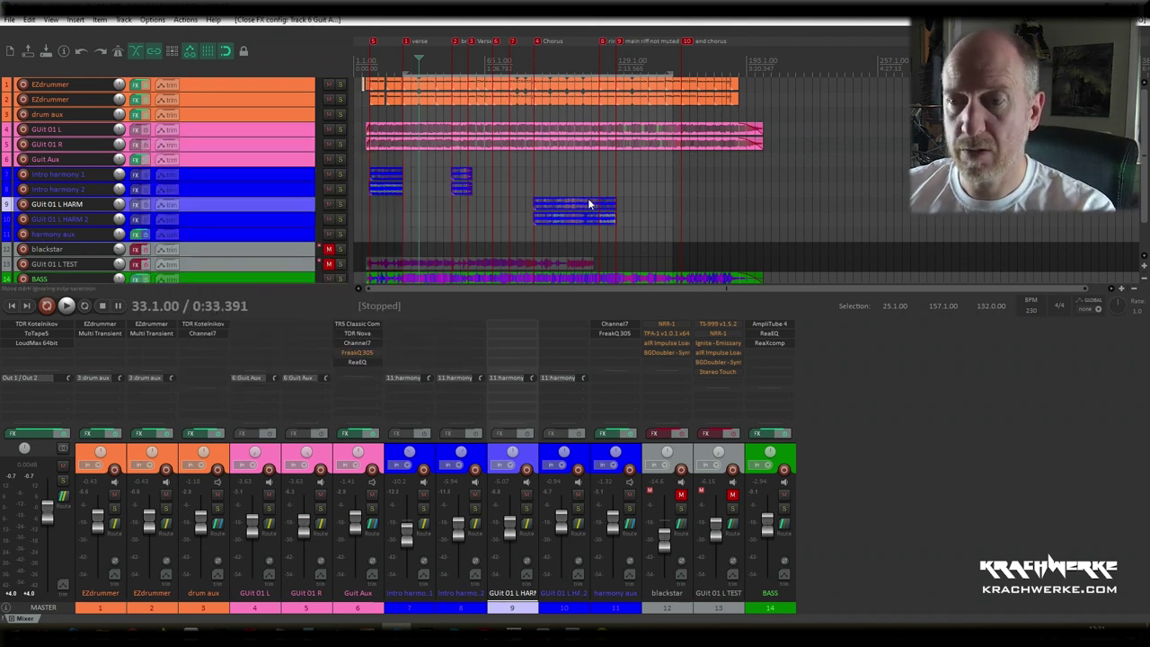
Step: Audition the full mix from bar 33 and the chorus from bar 113 with FreakQ 305 still bypassed
key(space)
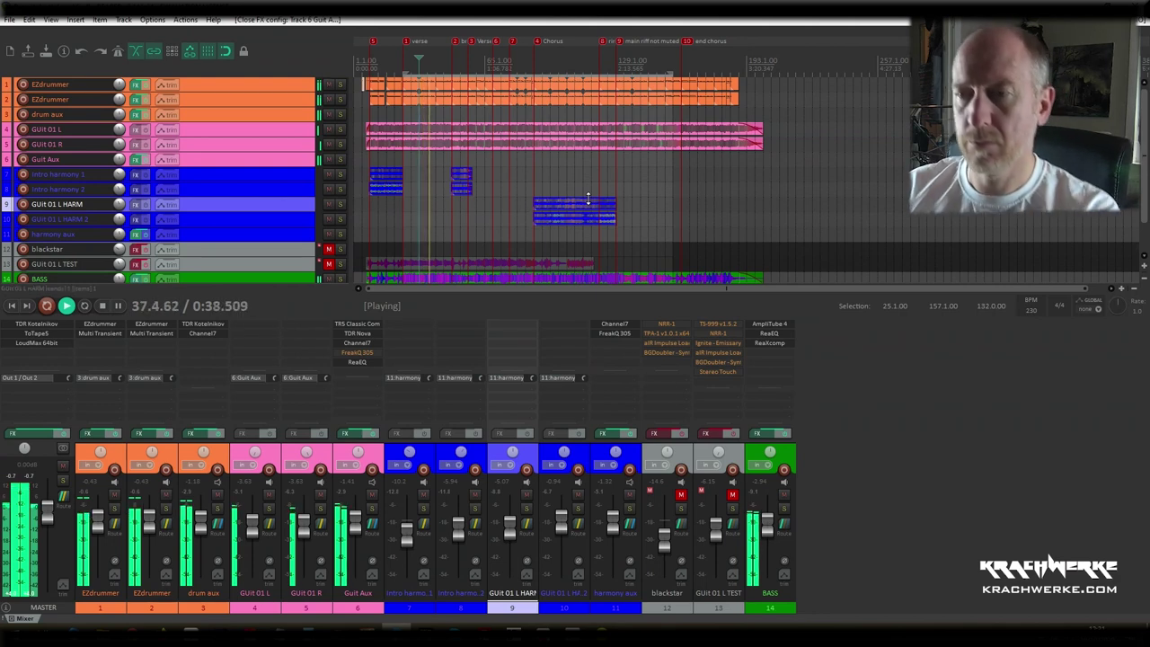
click(580, 63)
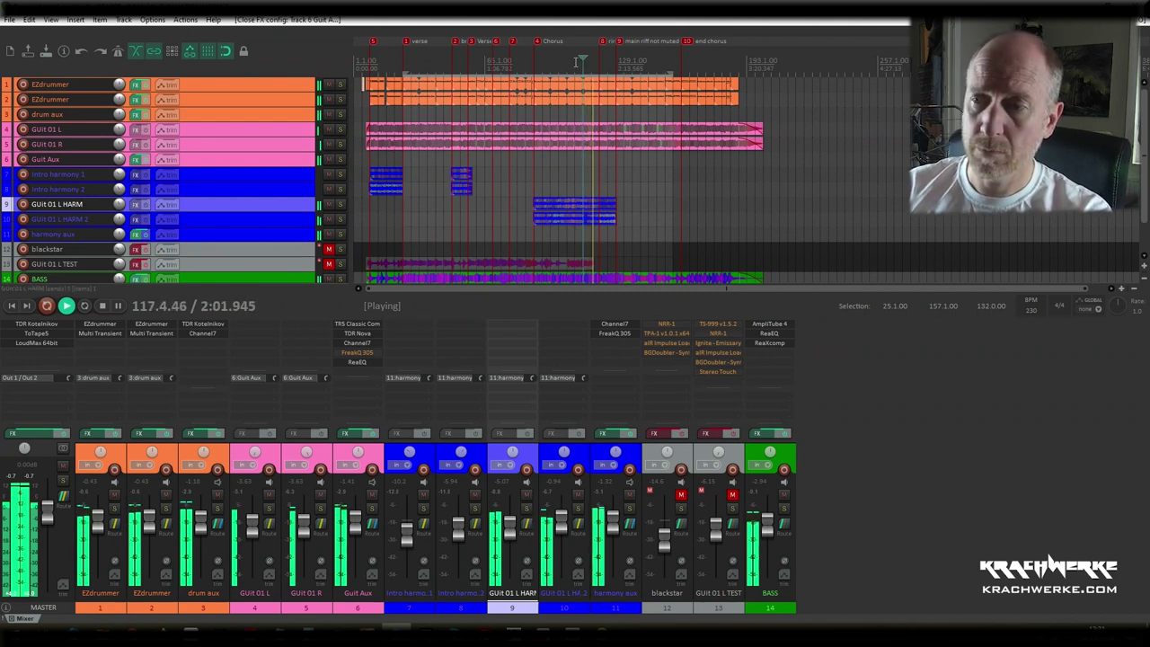
key(space)
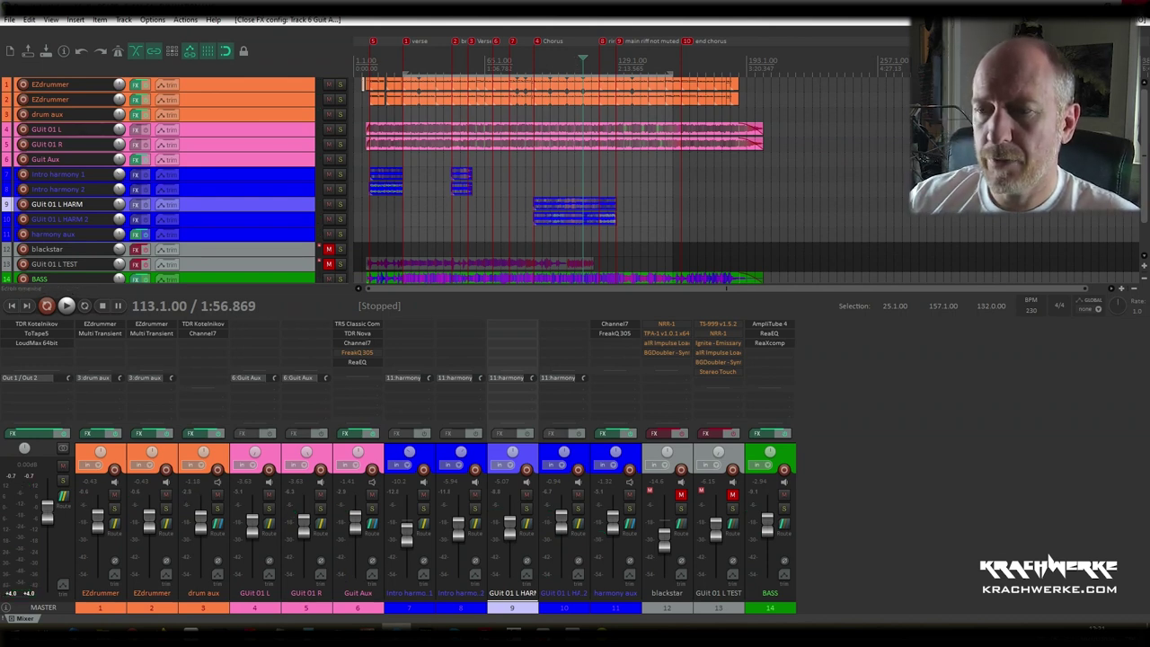
Step: Re-enable FreakQ 305 on Guit Aux and listen to the chorus from bar 113
click(356, 354)
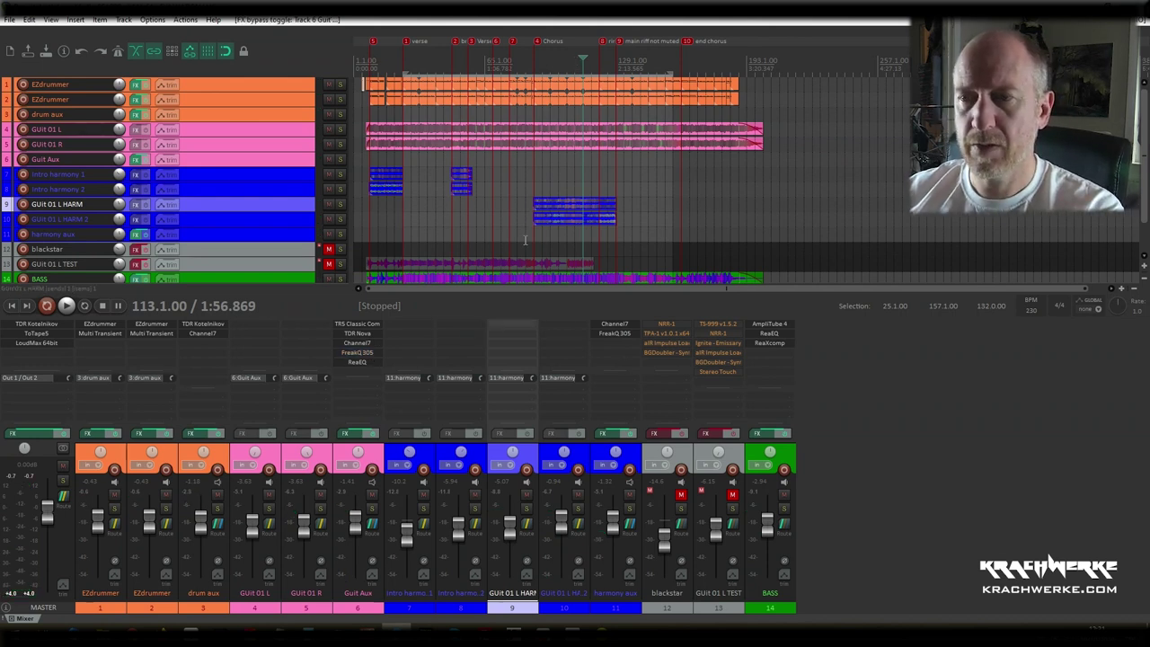
key(space)
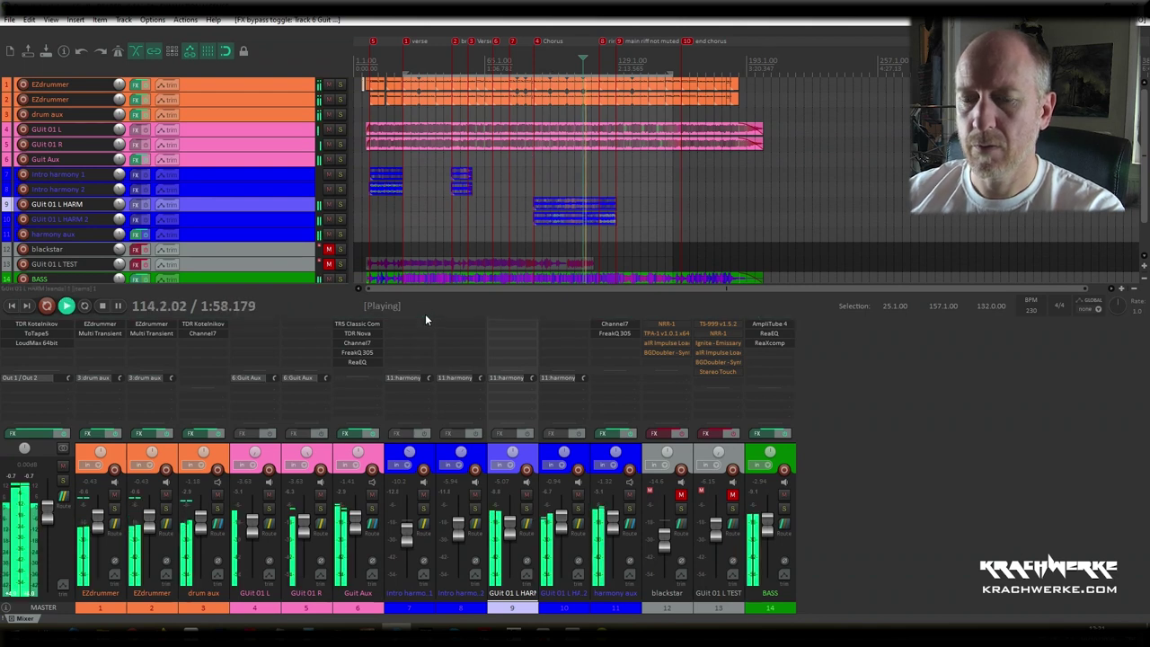
key(space)
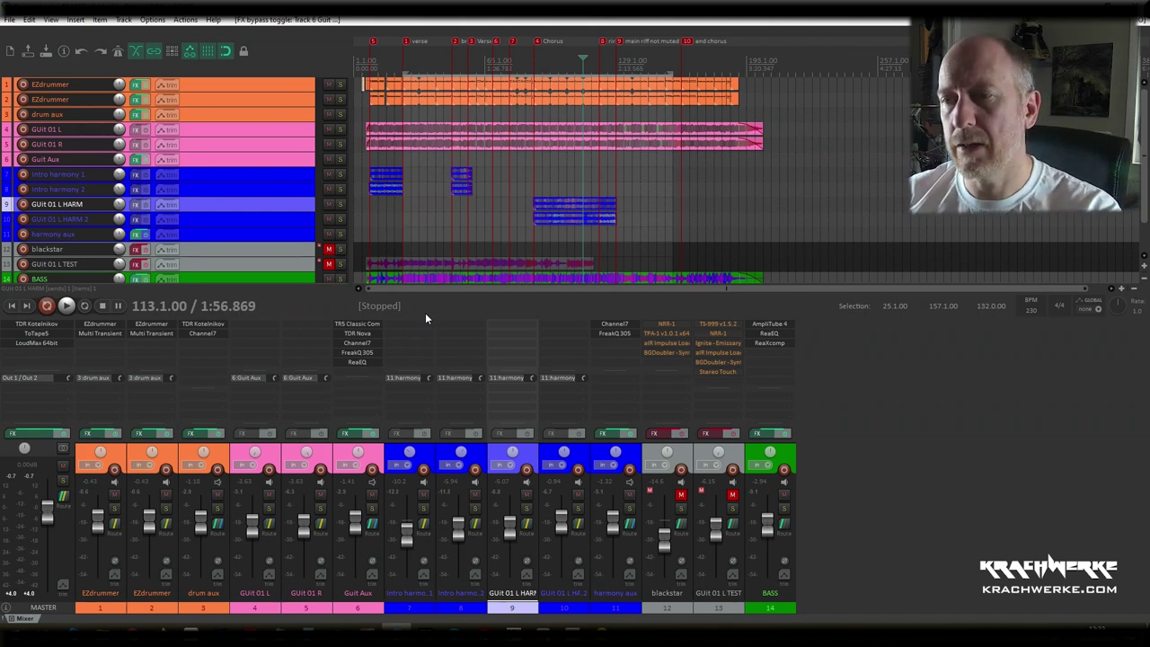
Step: Solo the BASS track and listen to it from bar 113 and from bar 13
scroll(284, 190, down, 1)
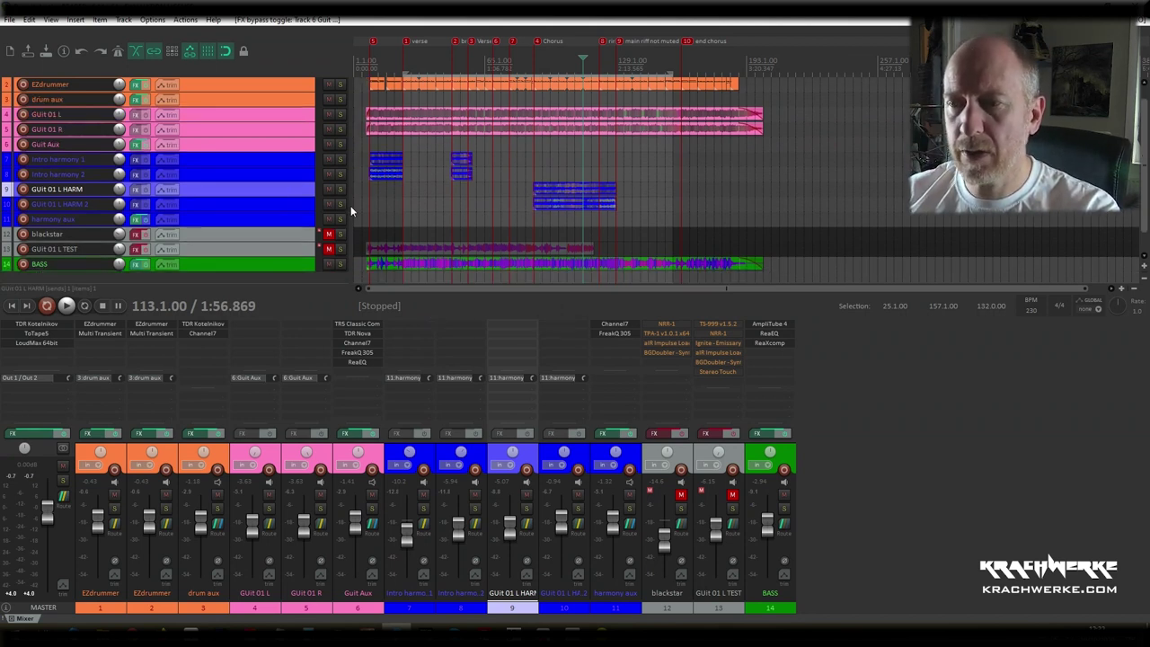
click(784, 507)
key(space)
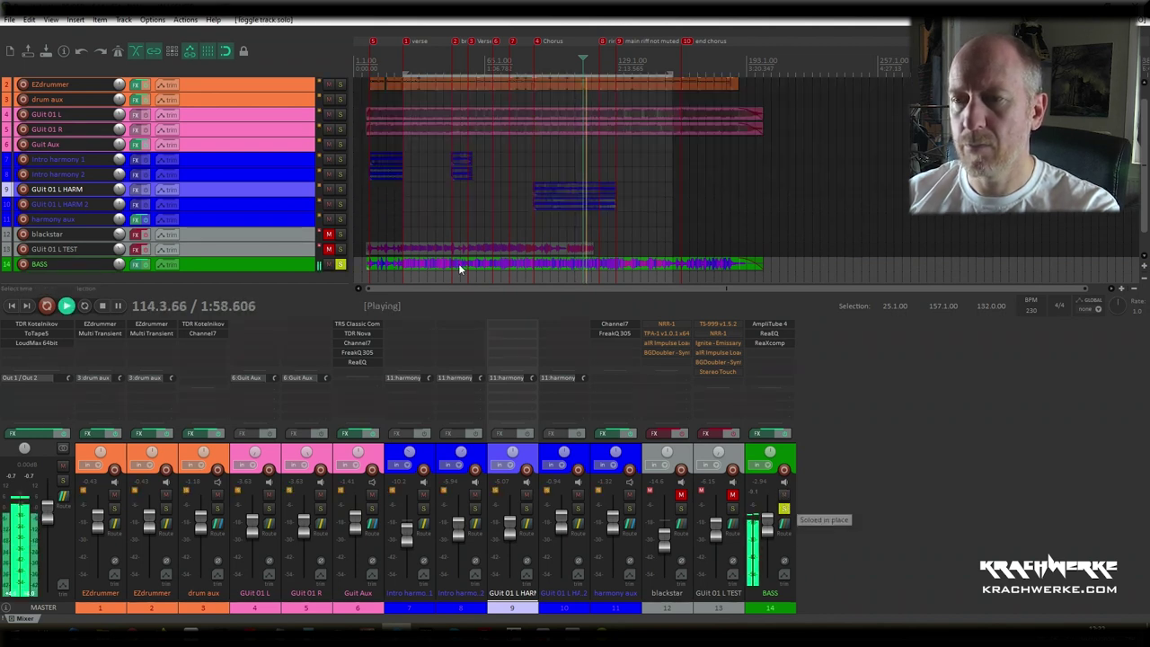
click(392, 83)
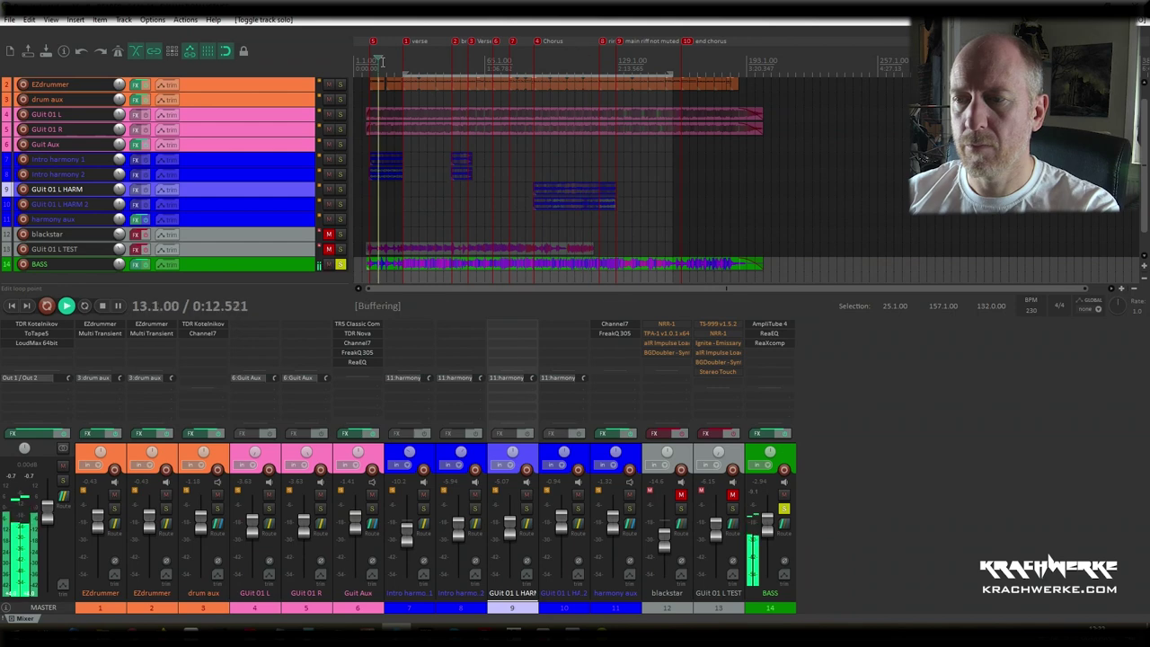
Step: Examine the AmpliTube 4 amp and Stomp A chorus pedal on BASS while it plays, moving the plug-in window clear of the track's effects
click(763, 325)
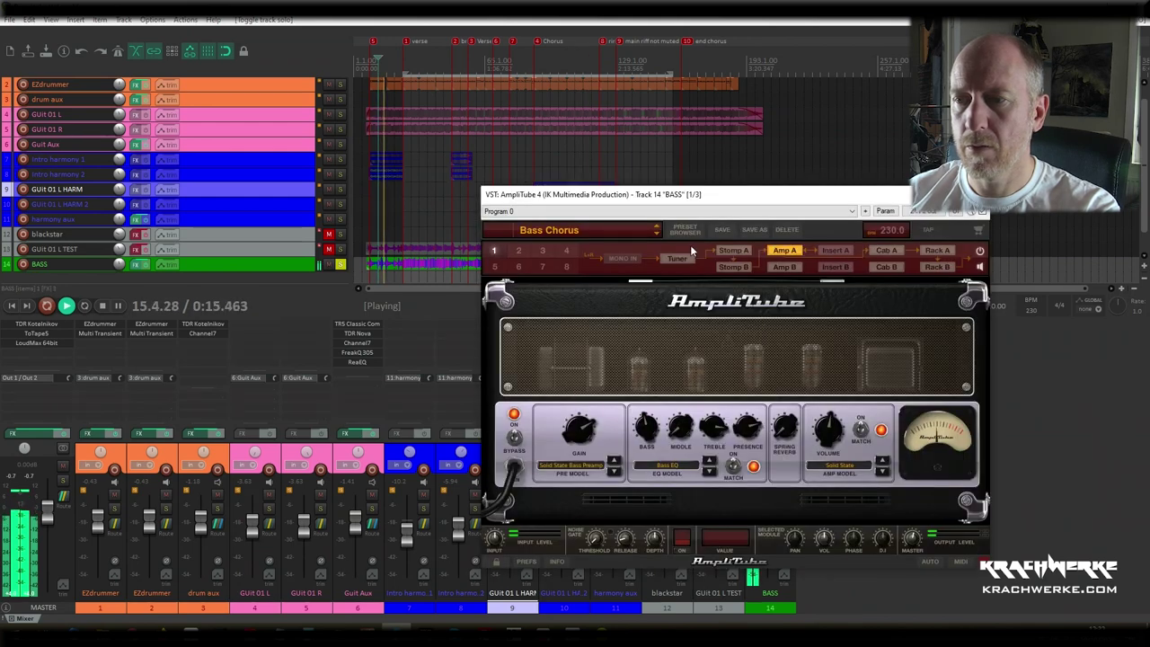
click(743, 253)
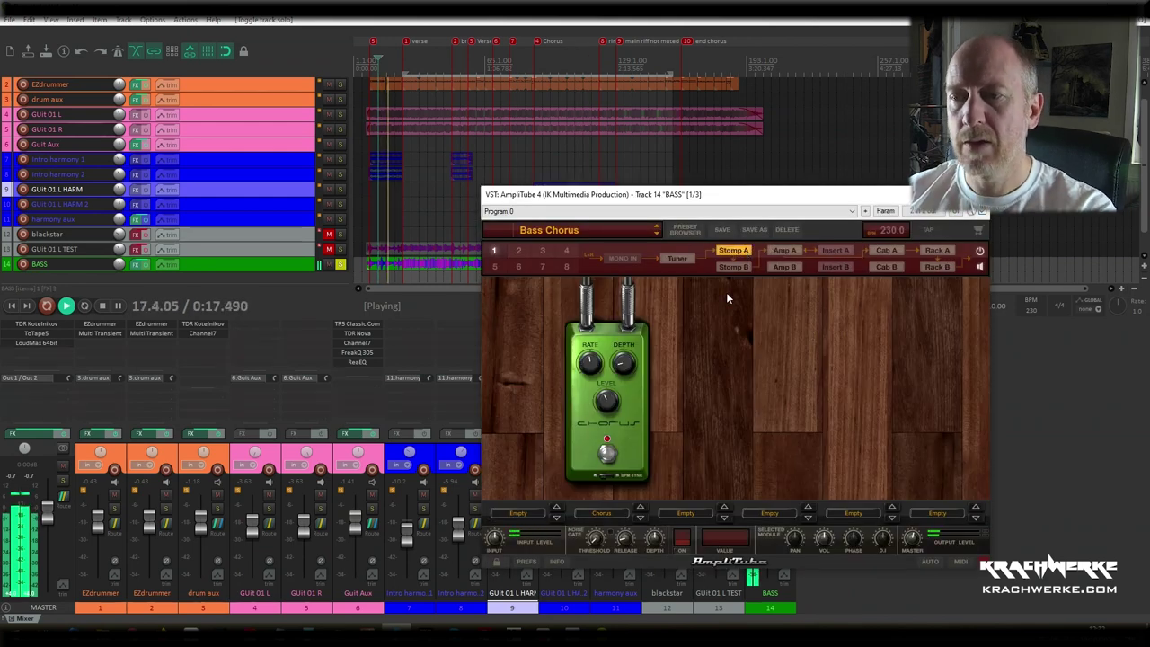
key(space)
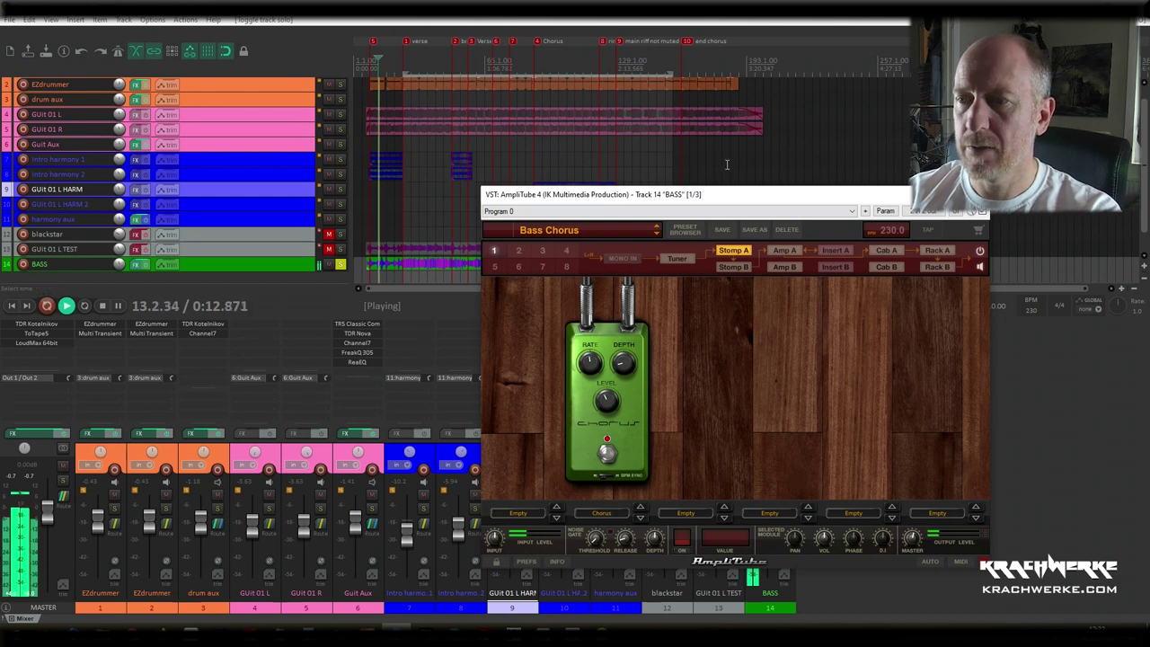
drag(746, 205, 323, 131)
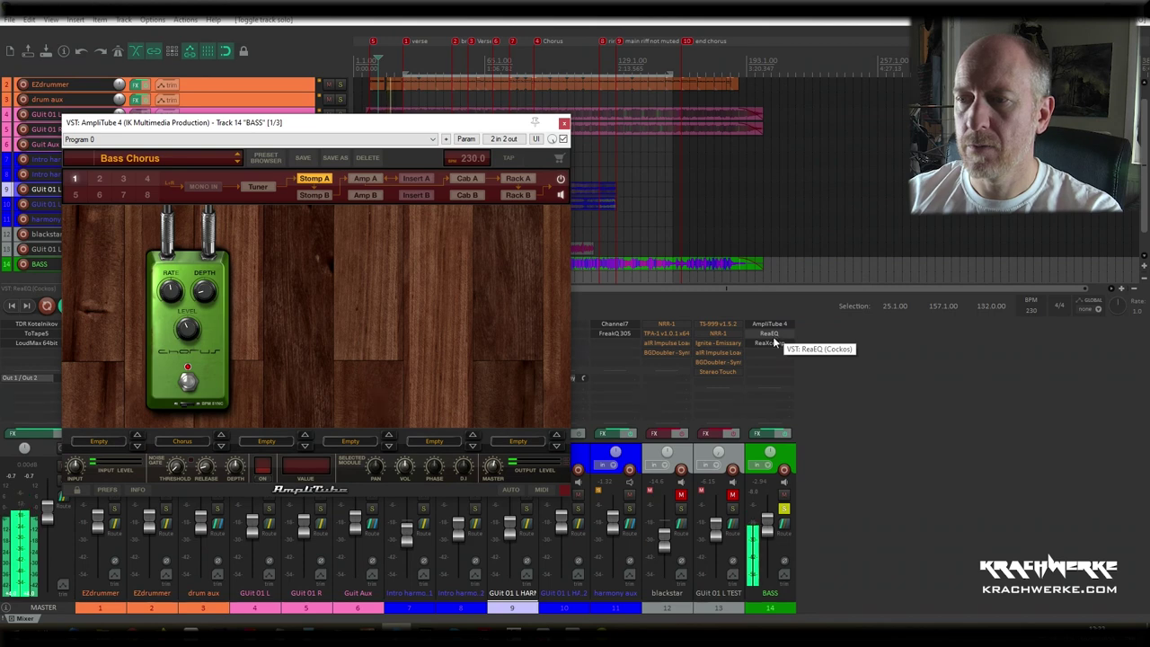
Step: Compare BASS with ReaEQ bypassed, inspect its ReaXcomp compression during playback, and close the plug-in windows
shift+click(773, 336)
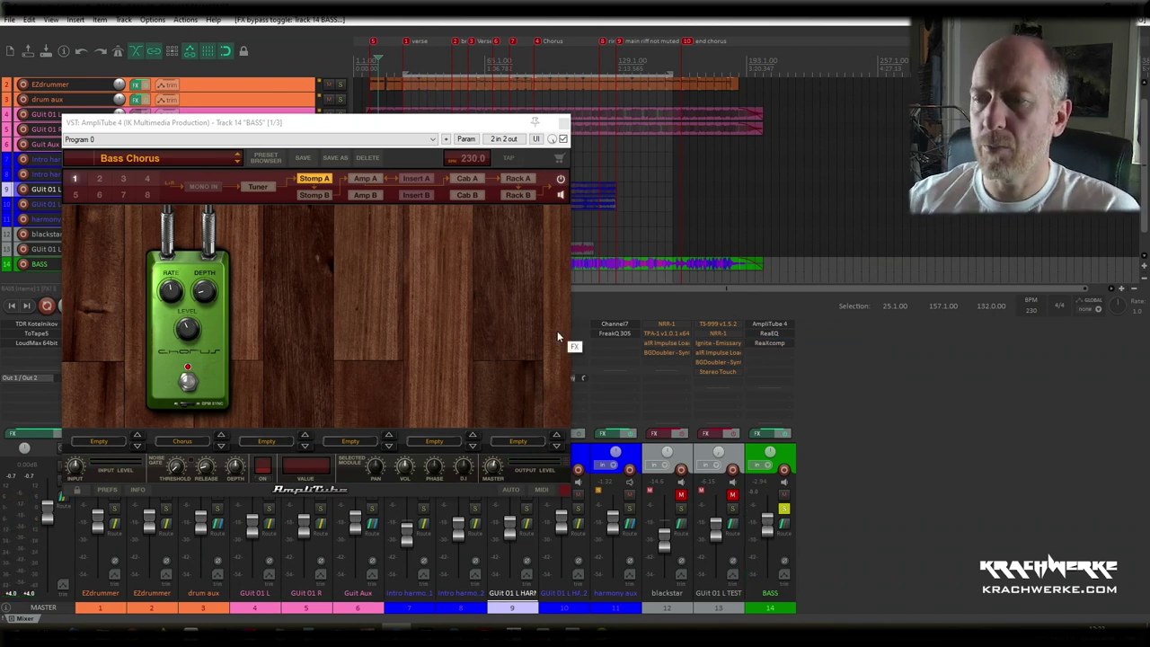
click(778, 344)
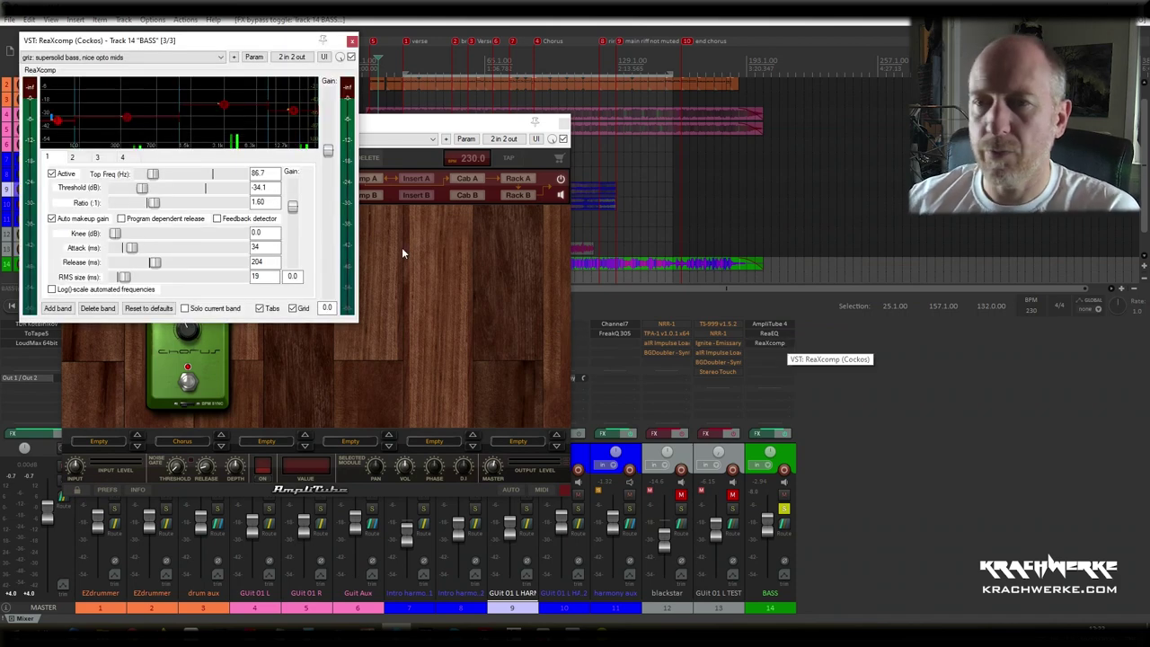
drag(212, 45, 777, 185)
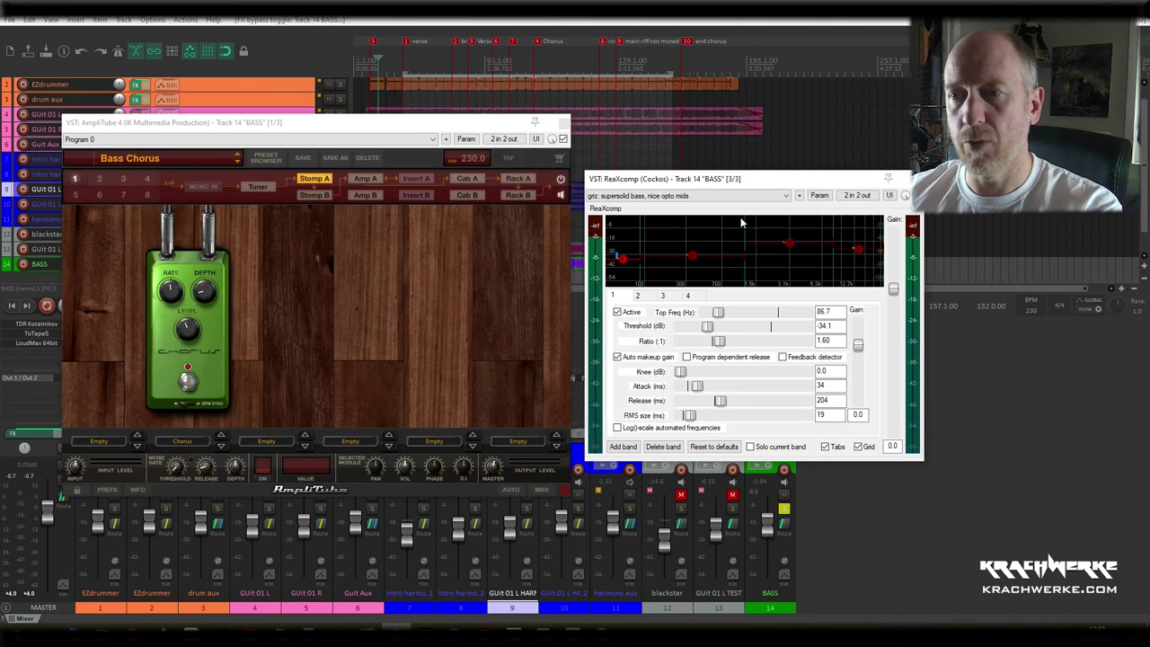
key(space)
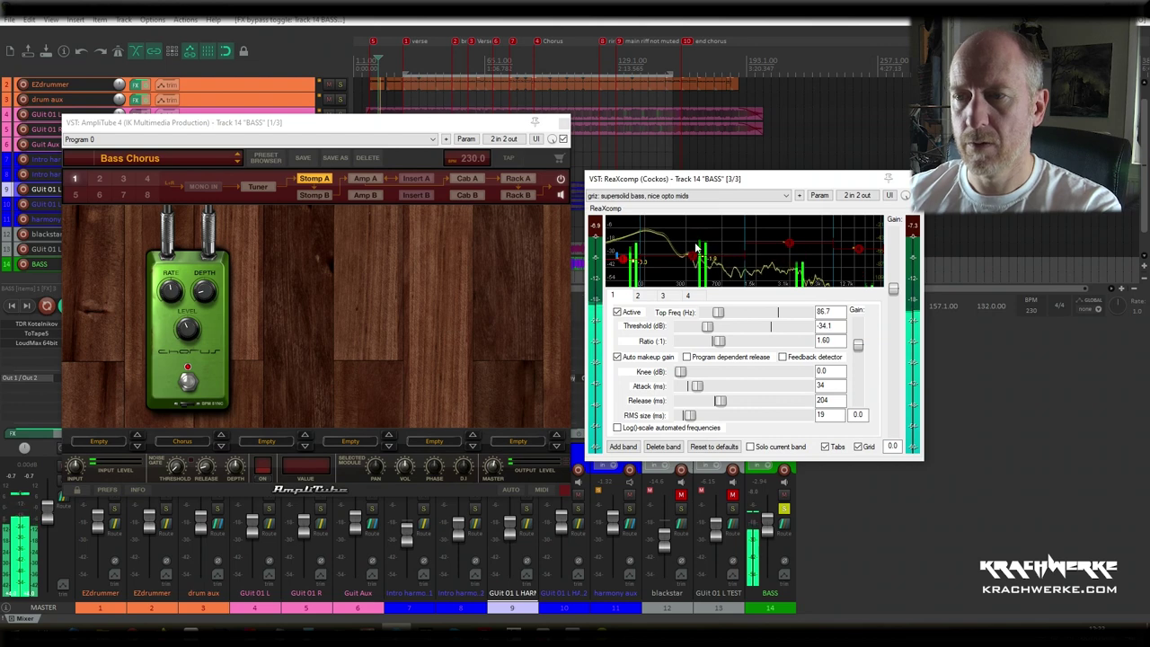
click(909, 178)
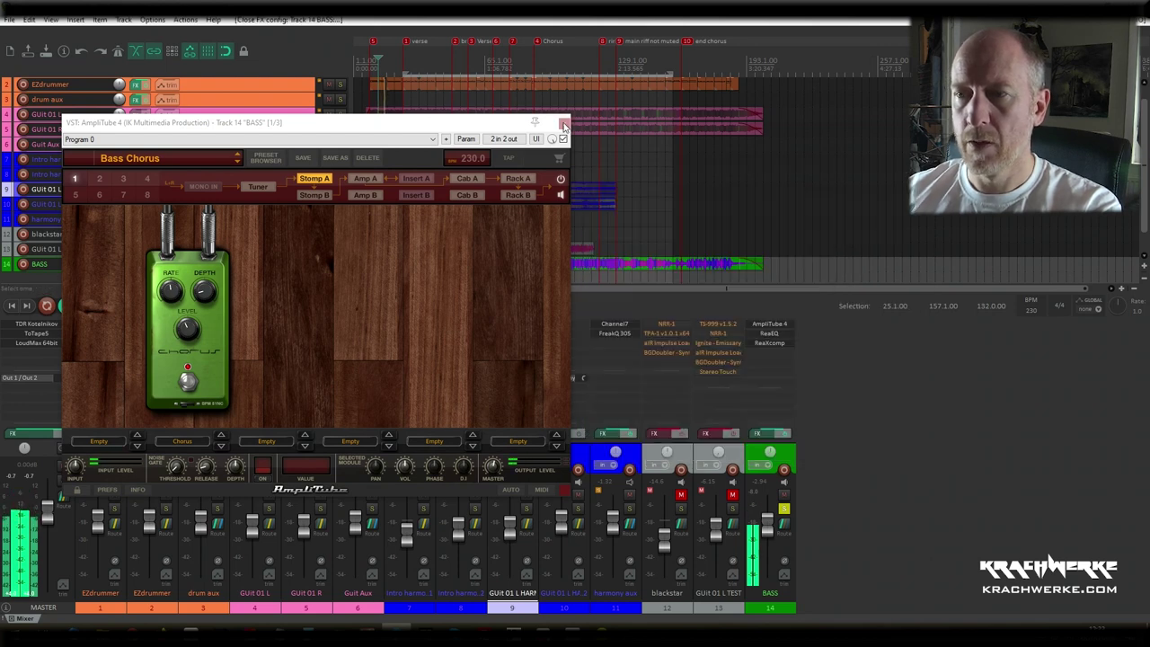
click(563, 121)
key(space)
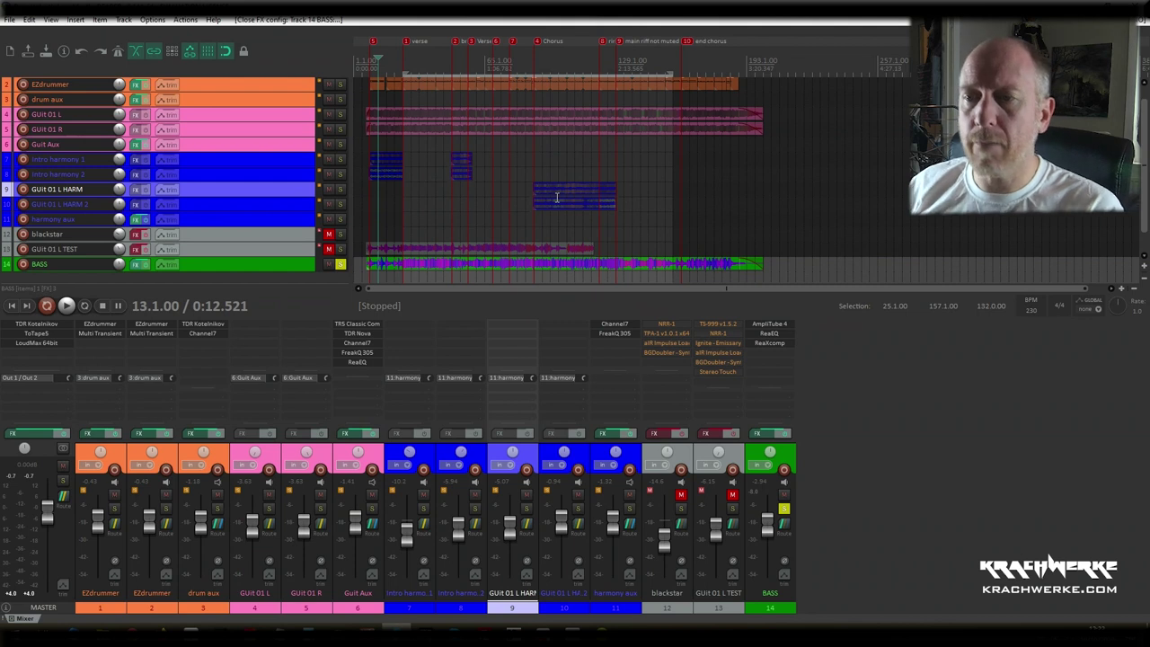
Step: Play the soloed BASS from the start of the verse, unsolo it to hear the full mix, and listen on from bar 65
click(411, 60)
key(space)
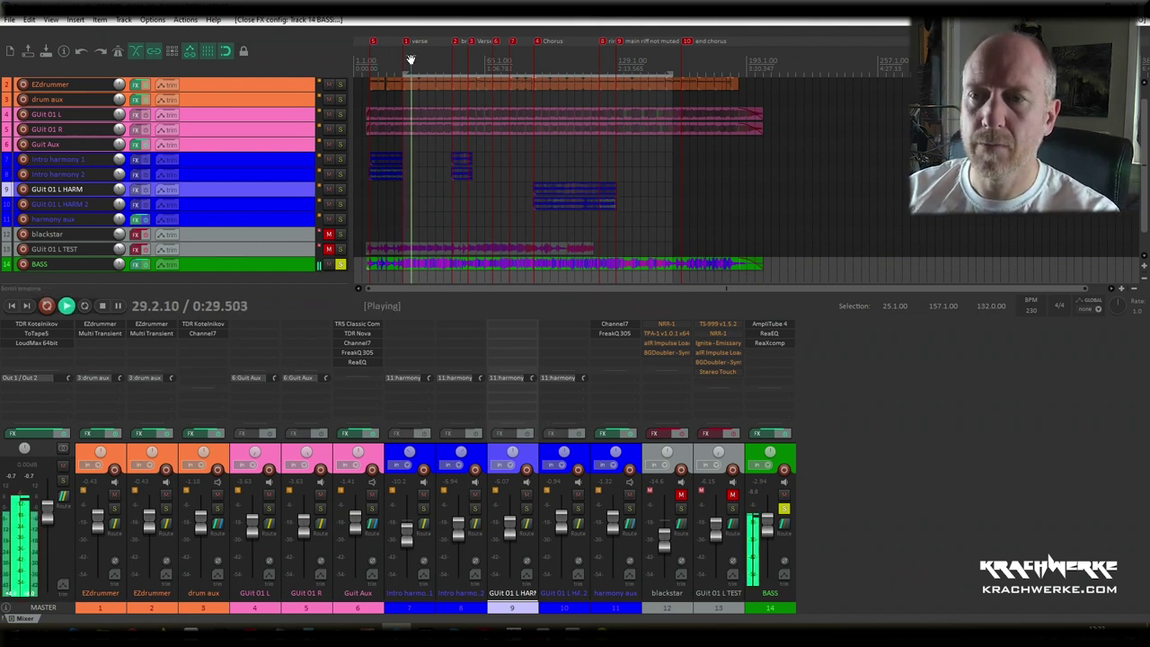
click(783, 511)
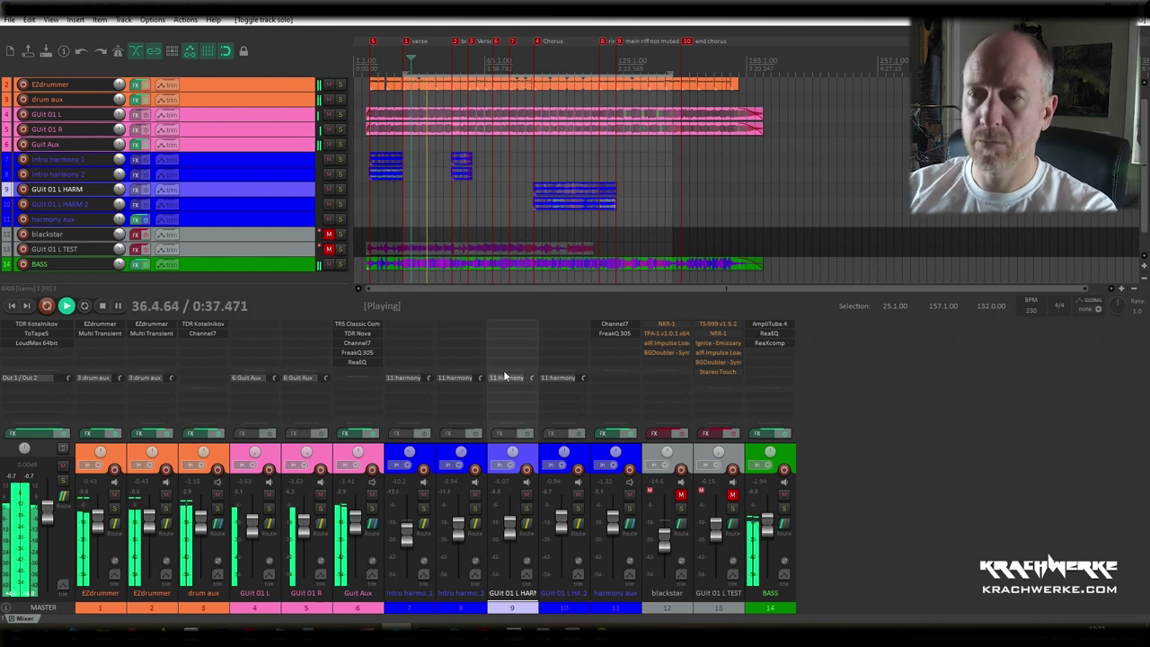
click(485, 61)
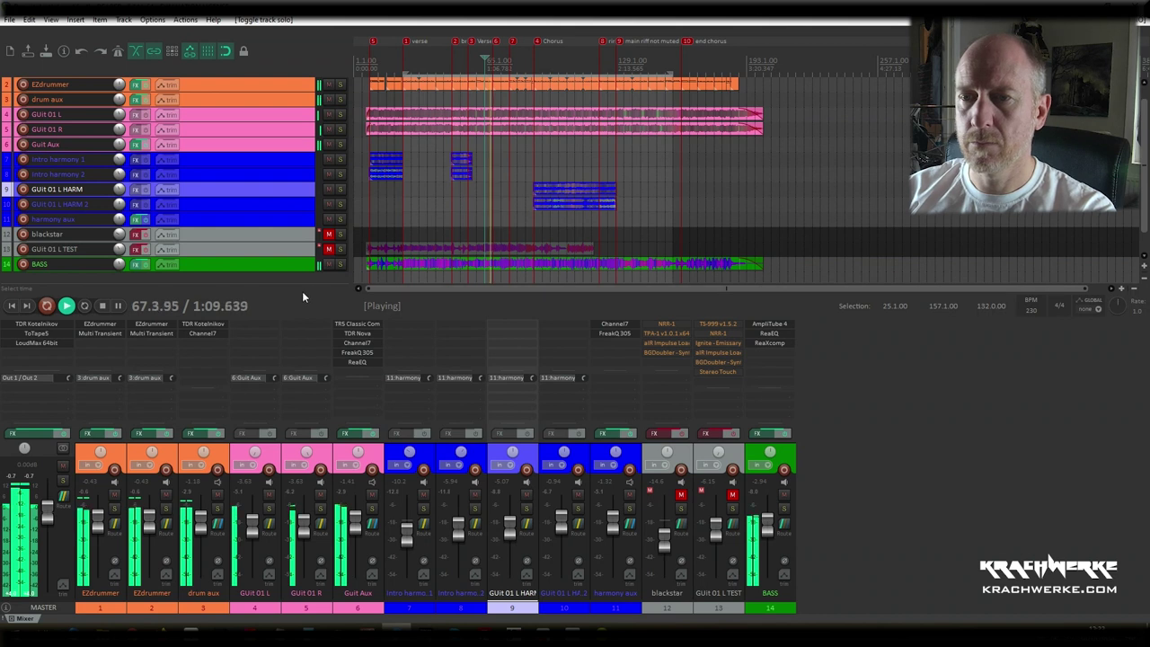
key(space)
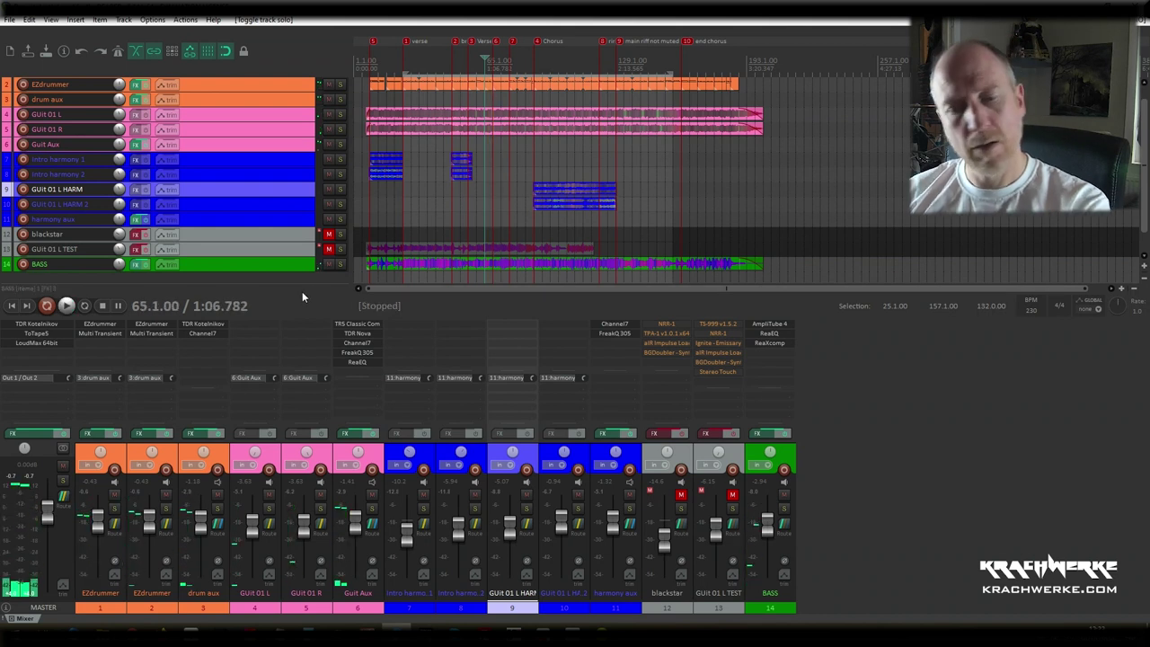